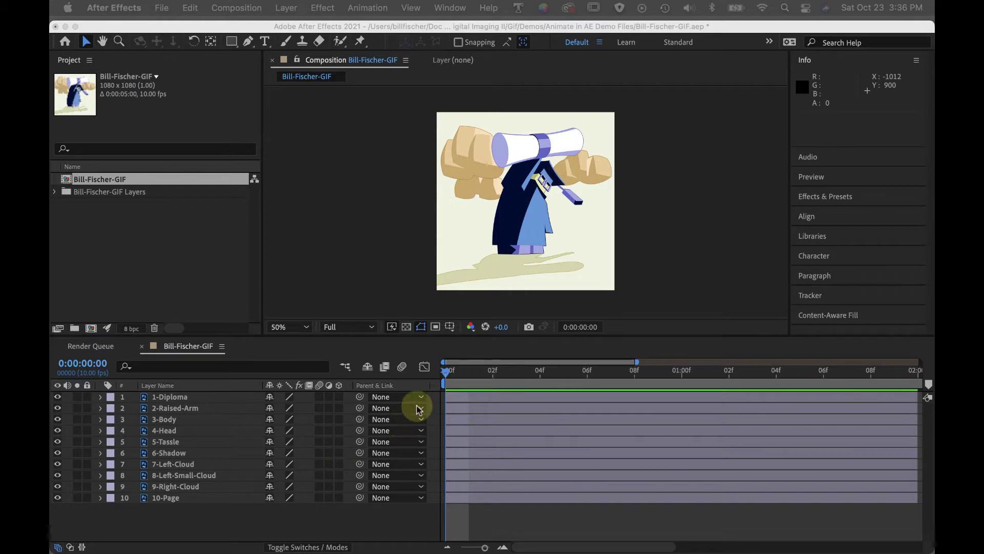
# - Drag the right cloud further right and the big left cloud further left
pyautogui.click(596, 176)
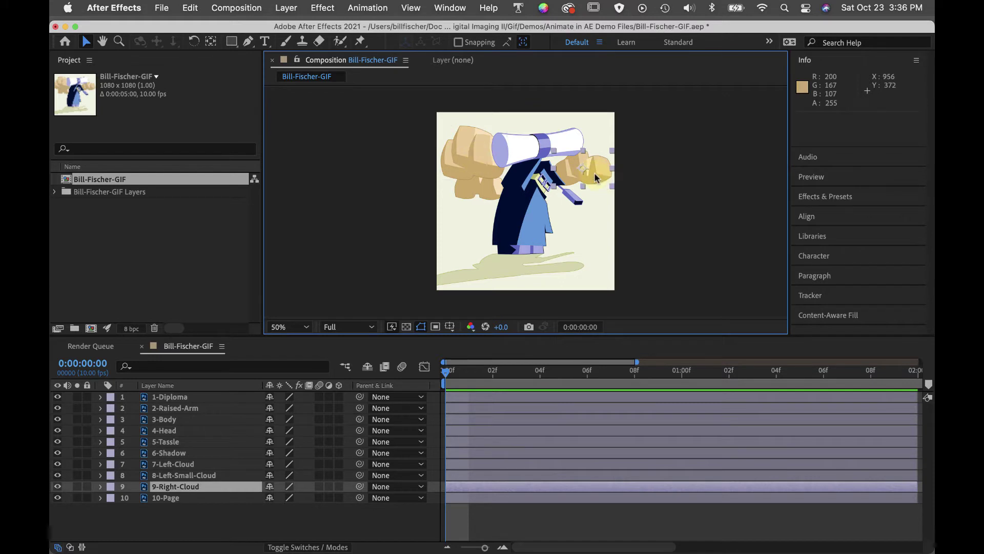
pyautogui.moveTo(595, 176); pyautogui.dragTo(613, 177)
pyautogui.click(478, 154)
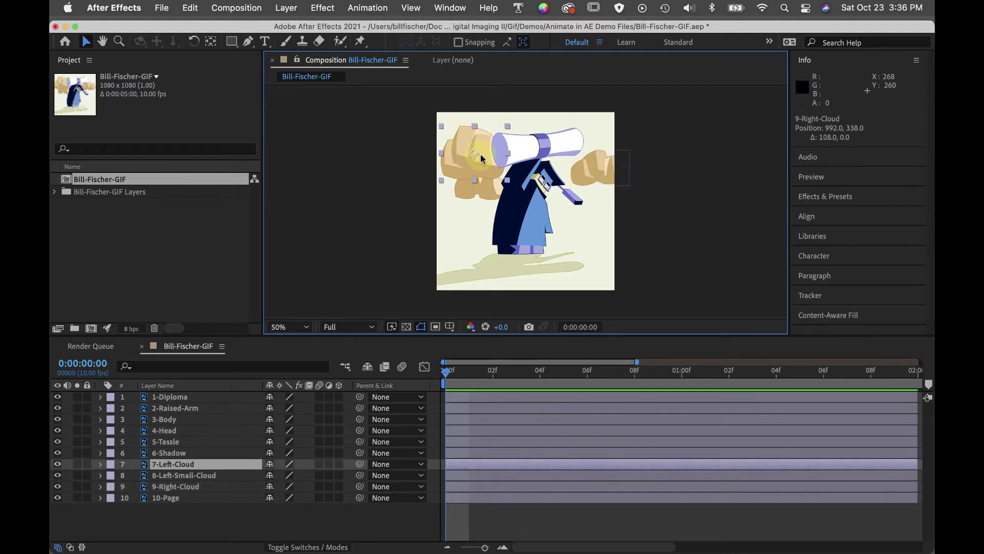
pyautogui.moveTo(481, 153); pyautogui.dragTo(457, 152)
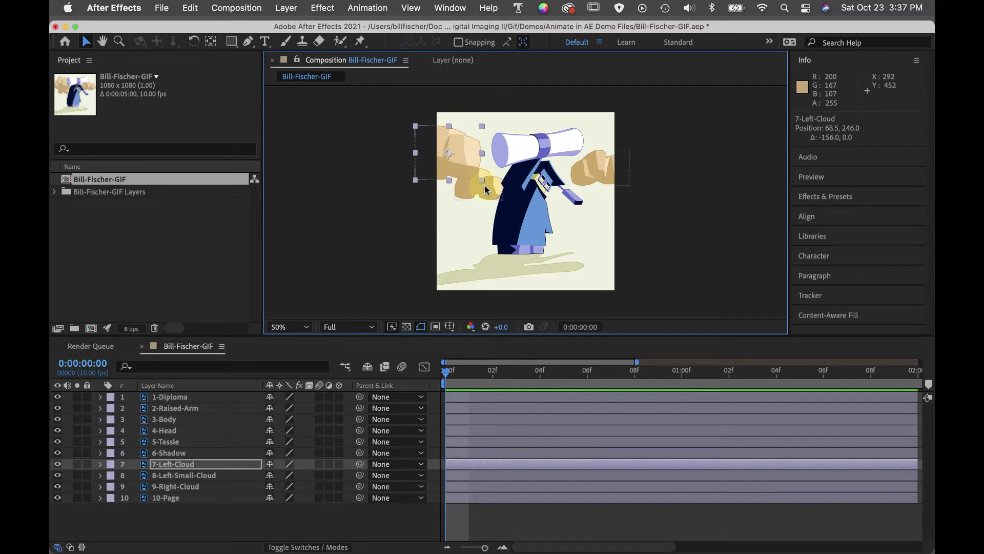
# - Scale the small left cloud down to 65% by its corner handle
pyautogui.click(486, 193)
pyautogui.moveTo(446, 207); pyautogui.dragTo(456, 206)
pyautogui.click(734, 192)
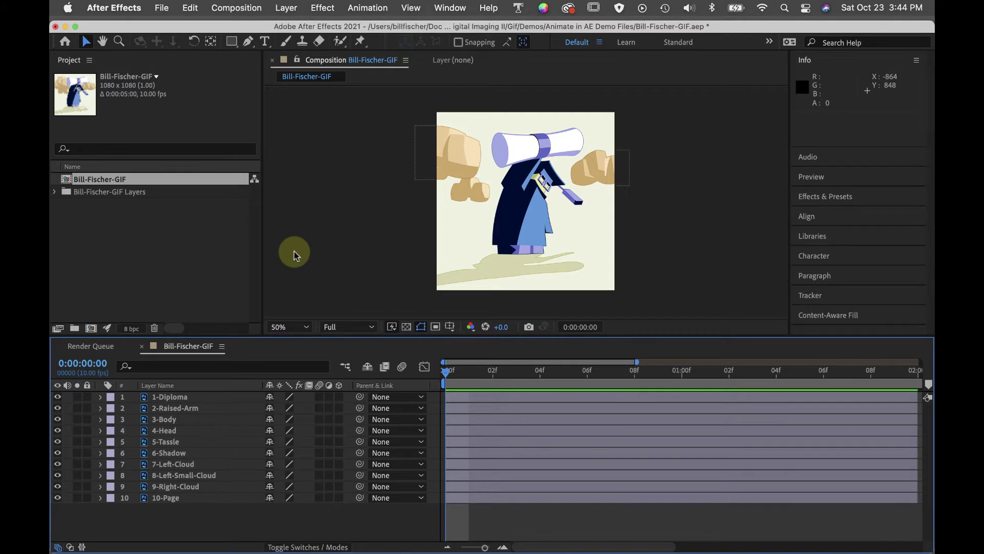
# - Set frame-0 keyframes on all five Transform properties of 1-Diploma
pyautogui.click(101, 398)
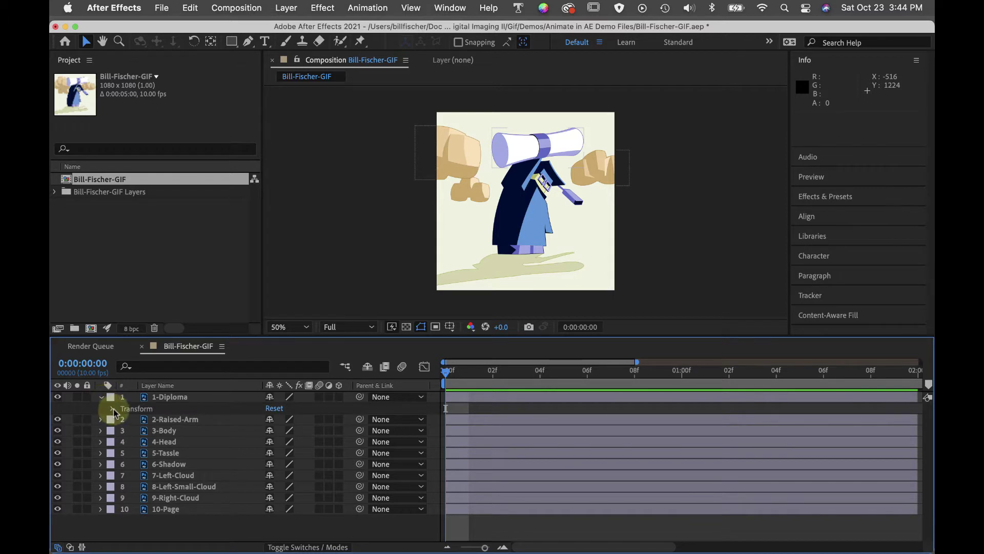
pyautogui.click(111, 409)
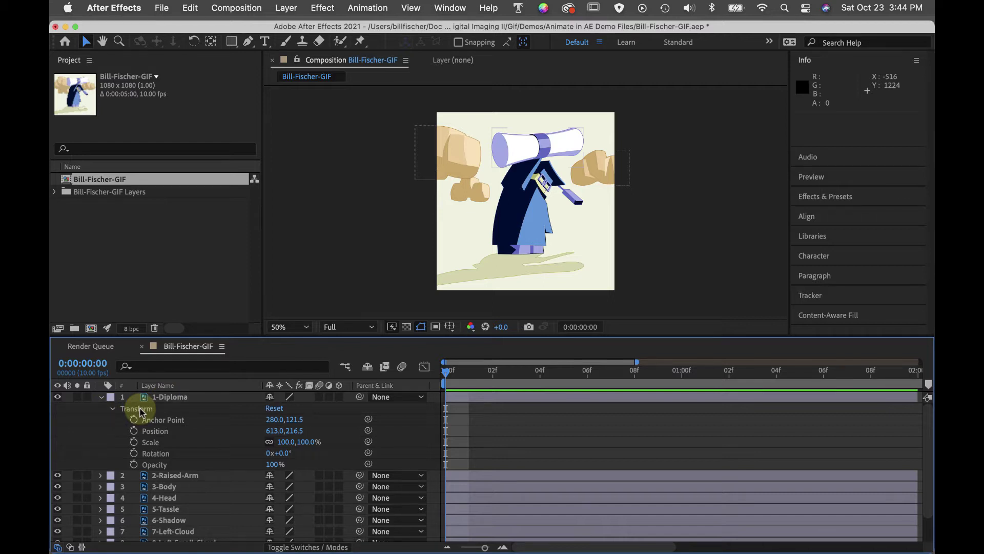
pyautogui.moveTo(134, 420); pyautogui.dragTo(134, 464)
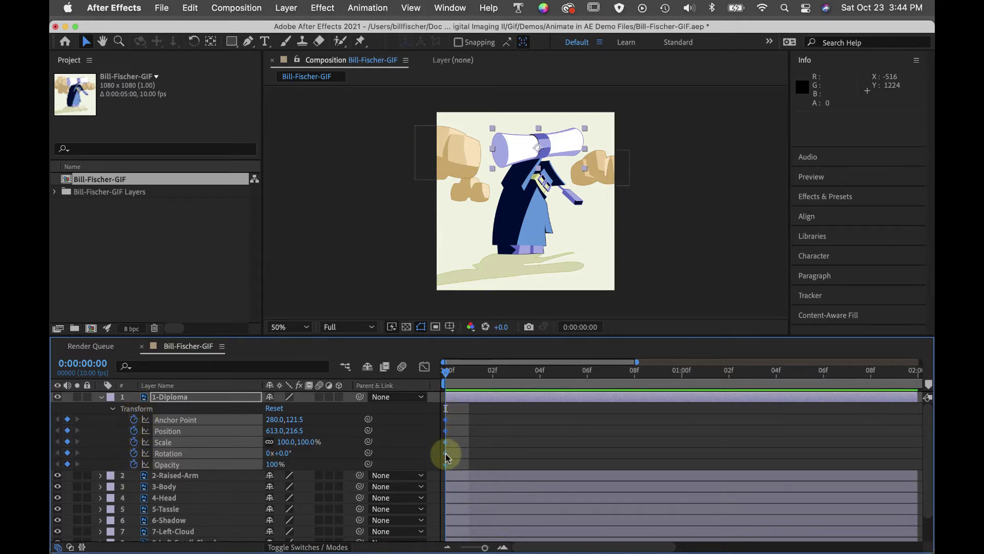
pyautogui.moveTo(447, 464)
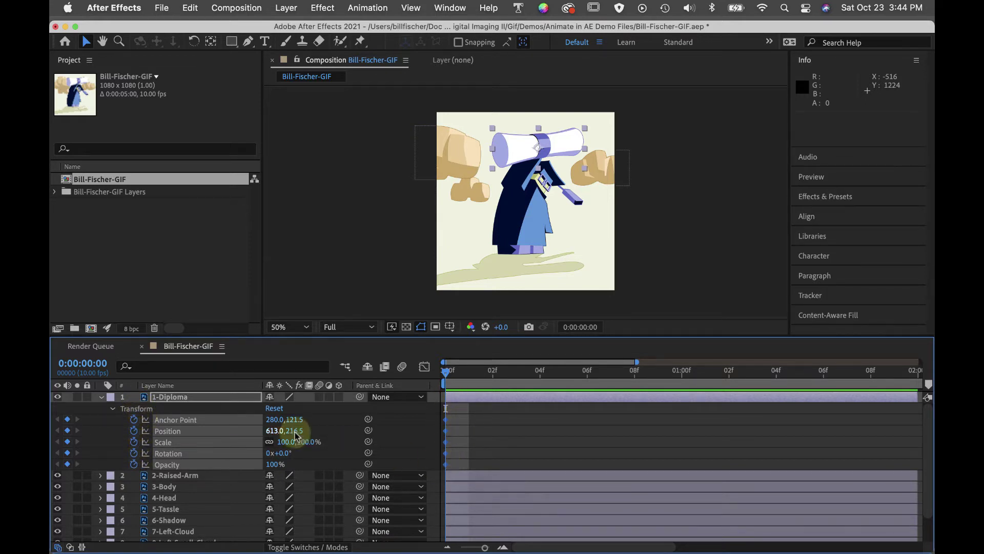
pyautogui.click(101, 397)
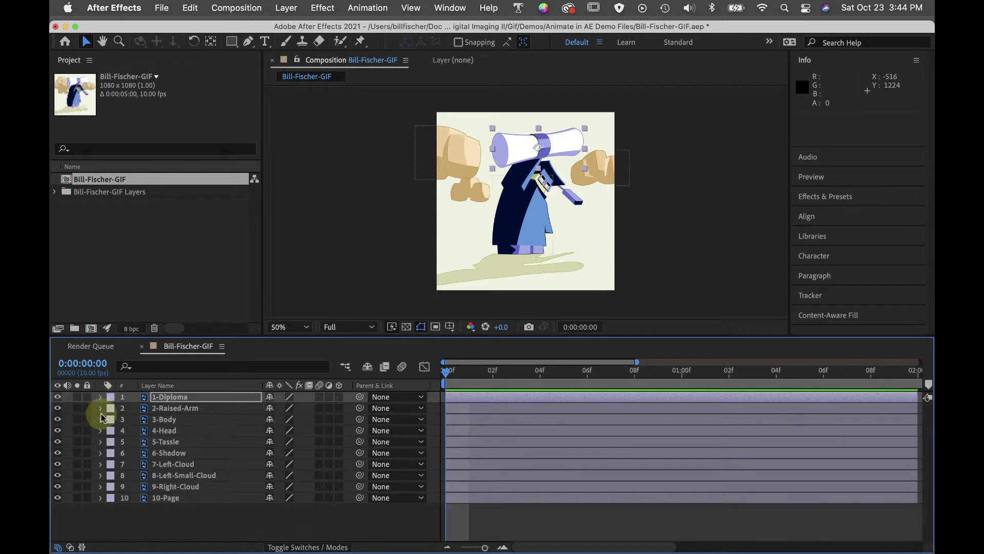
# - Add frame-0 keyframes for all five Transform properties of 2-Raised-Arm
pyautogui.click(101, 408)
pyautogui.click(112, 420)
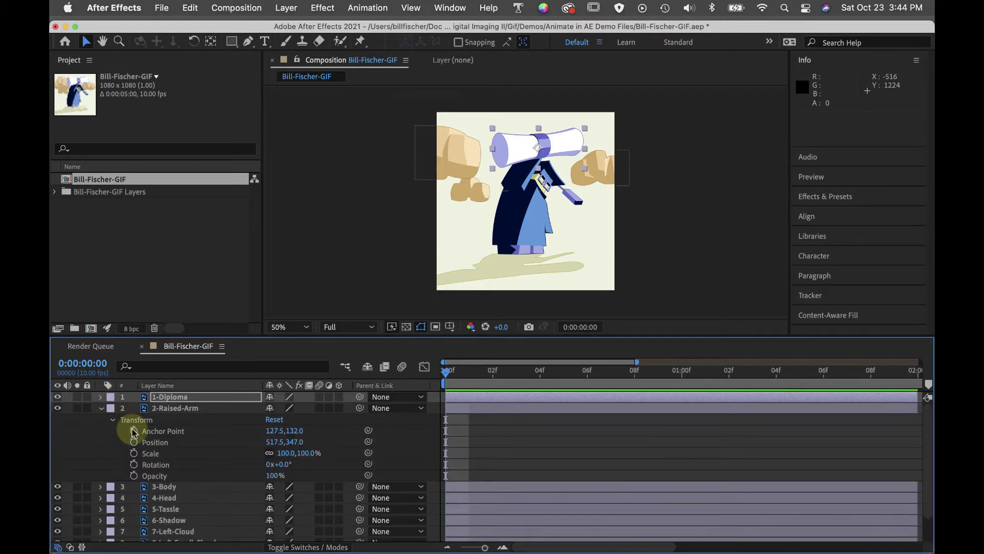
pyautogui.moveTo(135, 431); pyautogui.dragTo(138, 476)
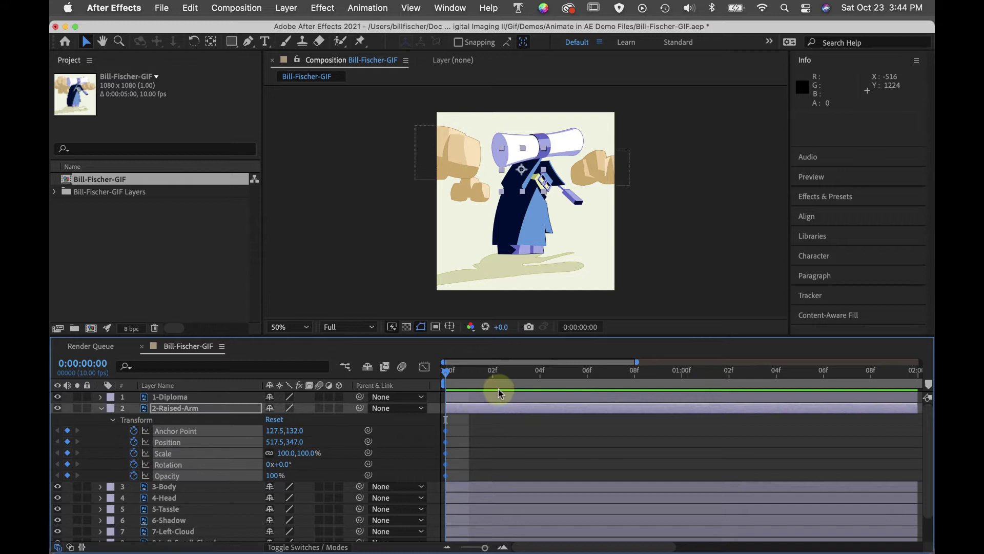
pyautogui.click(101, 408)
# - Add frame-0 keyframes for all five Transform properties of 3-Body
pyautogui.click(101, 419)
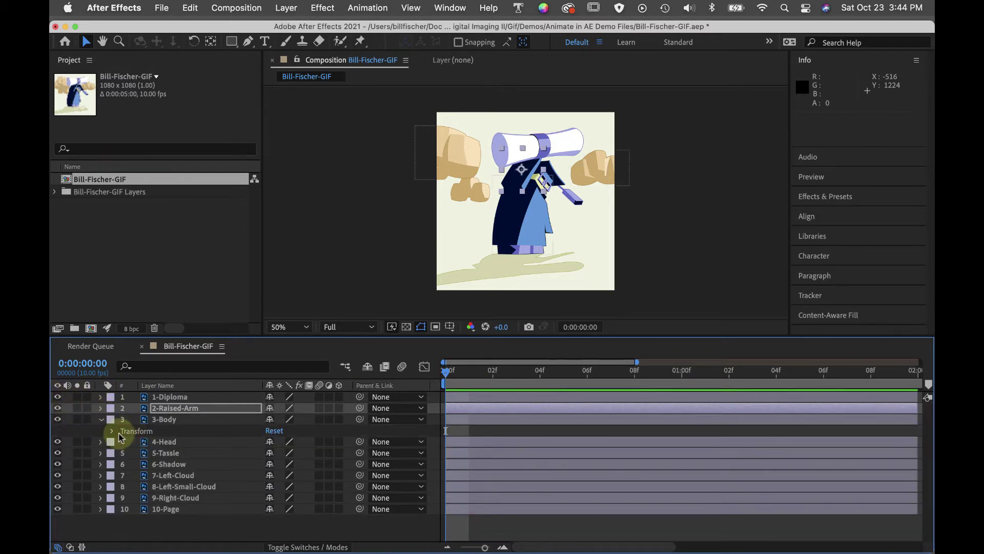
pyautogui.click(113, 431)
pyautogui.moveTo(138, 446); pyautogui.dragTo(135, 487)
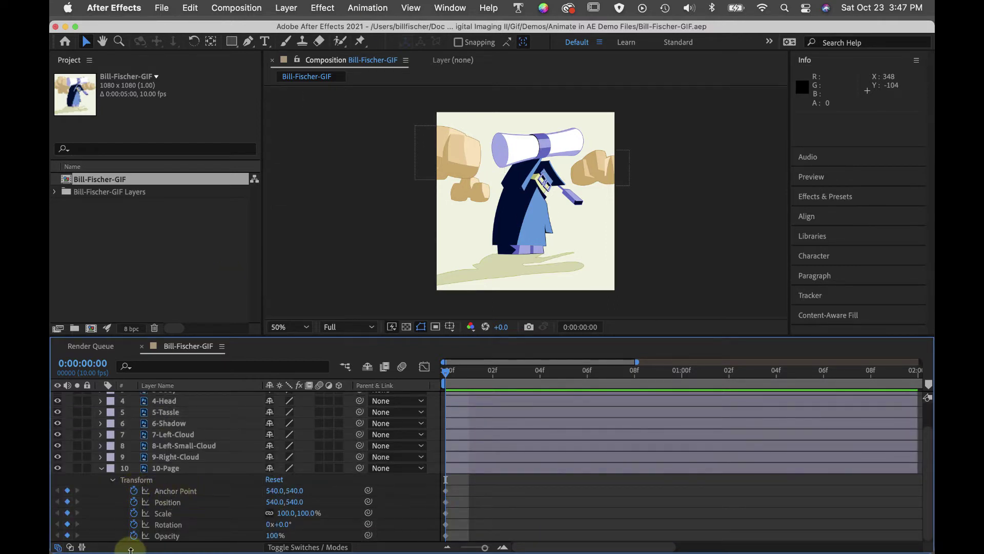
pyautogui.click(101, 468)
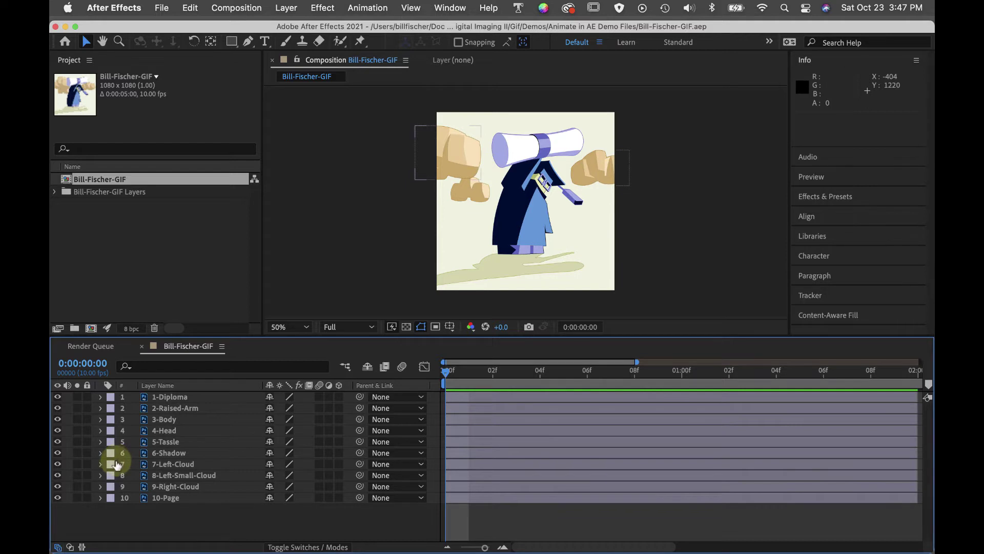
# - Set 8-Left-Small-Cloud's Opacity to 80% and 9-Right-Cloud's Opacity to 82%
pyautogui.click(101, 475)
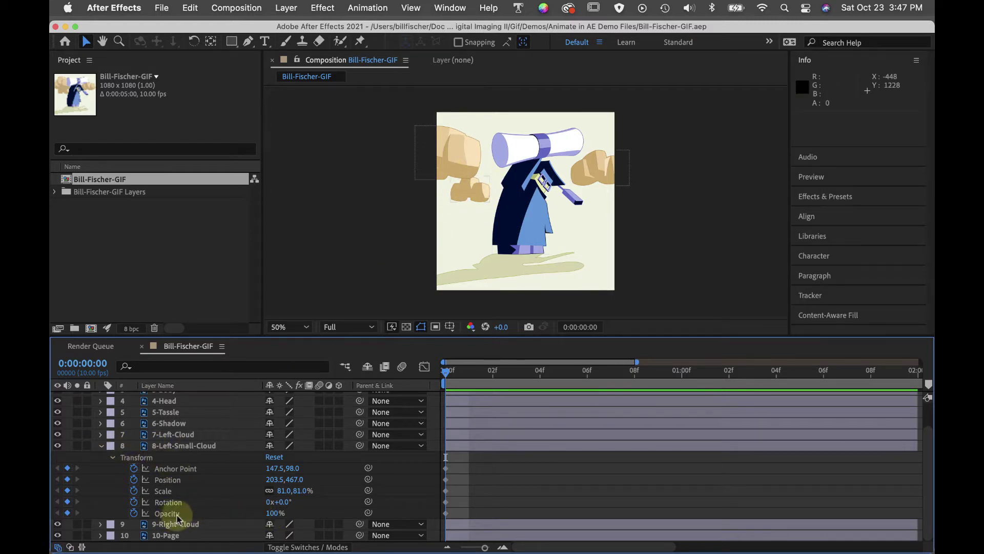
pyautogui.moveTo(272, 513)
pyautogui.mouseDown()
pyautogui.moveTo(244, 512)
pyautogui.moveTo(257, 512)
pyautogui.mouseUp()
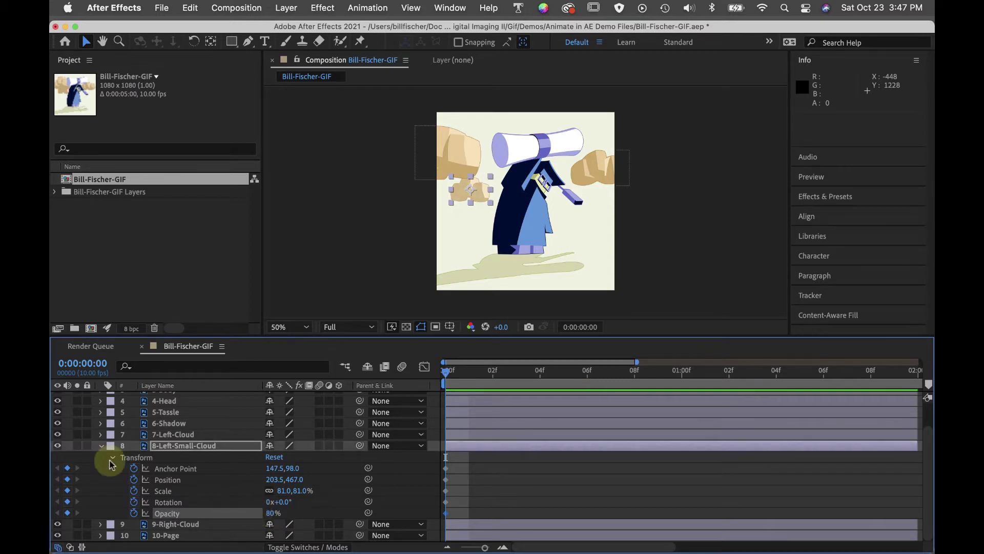
pyautogui.click(100, 446)
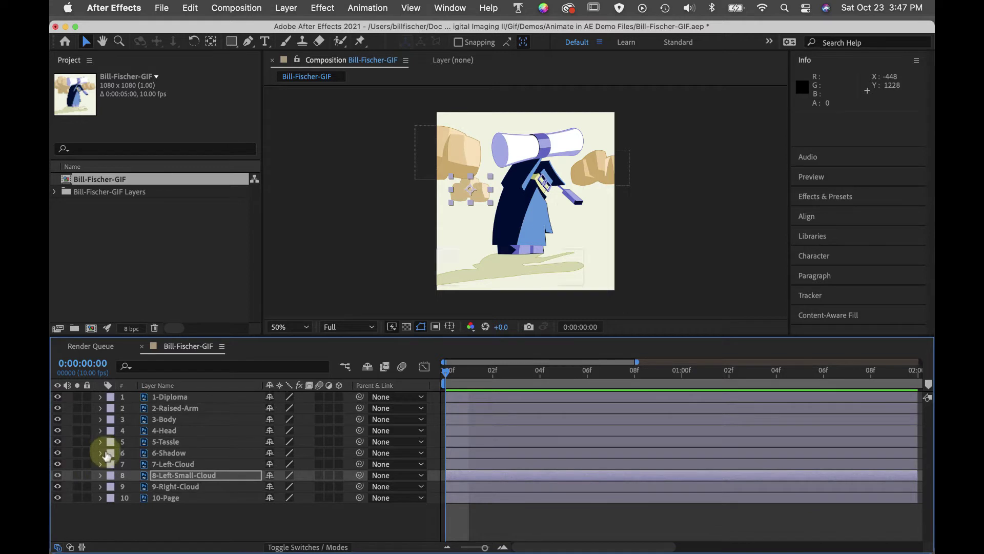
pyautogui.click(101, 486)
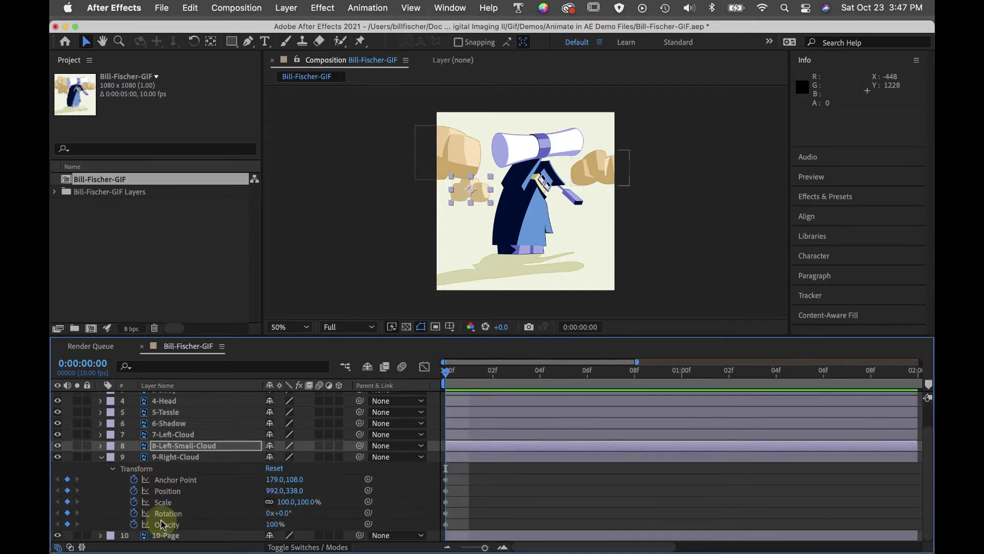
pyautogui.click(166, 524)
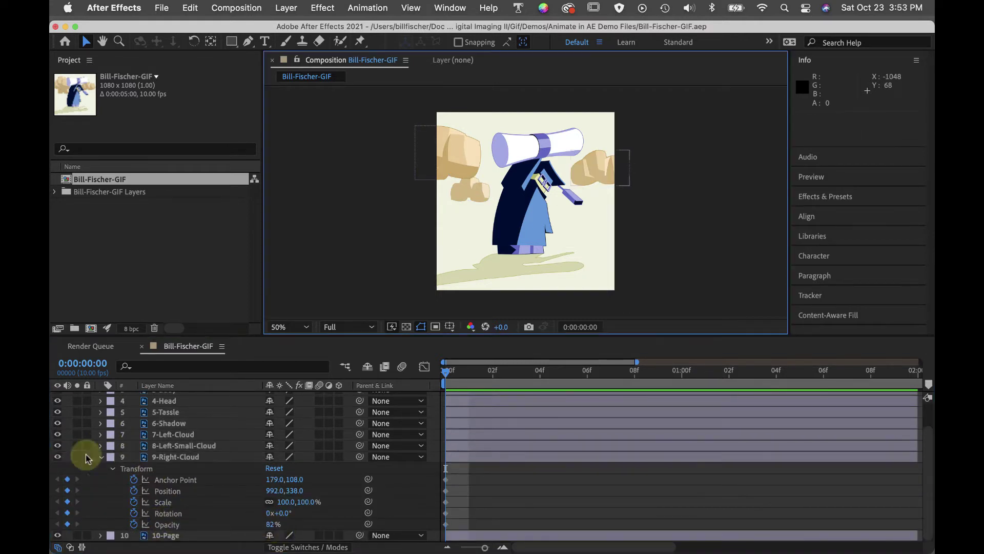
pyautogui.click(101, 458)
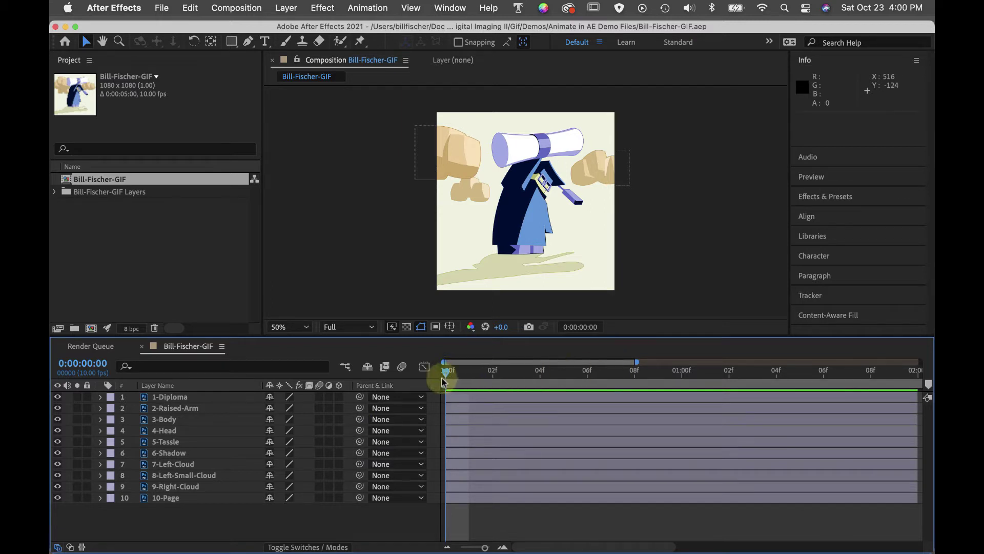
# - Move the current time to 0:00:00:05 and zoom the timeline ruler onto the opening frames
pyautogui.moveTo(444, 375); pyautogui.dragTo(559, 378)
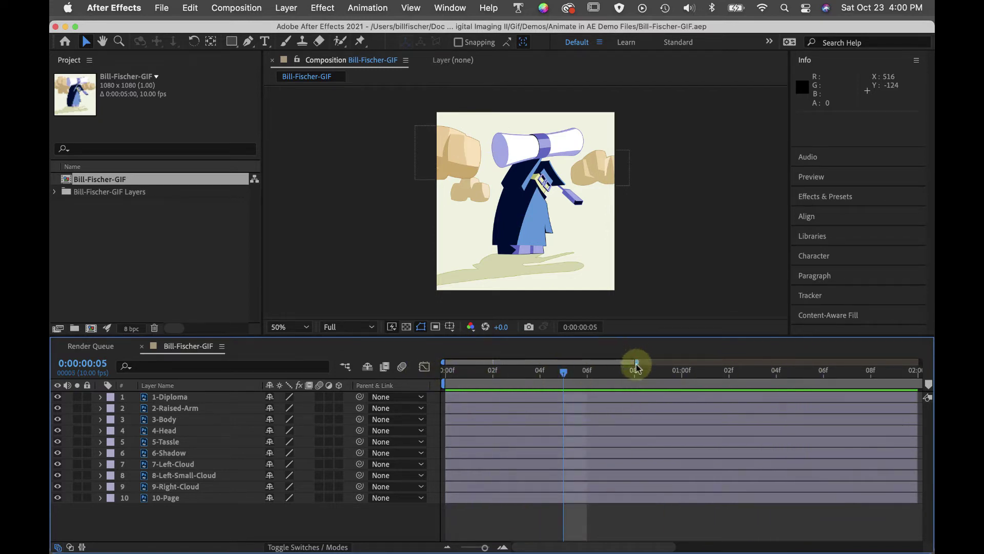
pyautogui.moveTo(636, 361)
pyautogui.mouseDown()
pyautogui.moveTo(743, 362)
pyautogui.moveTo(578, 360)
pyautogui.moveTo(637, 362)
pyautogui.mouseUp()
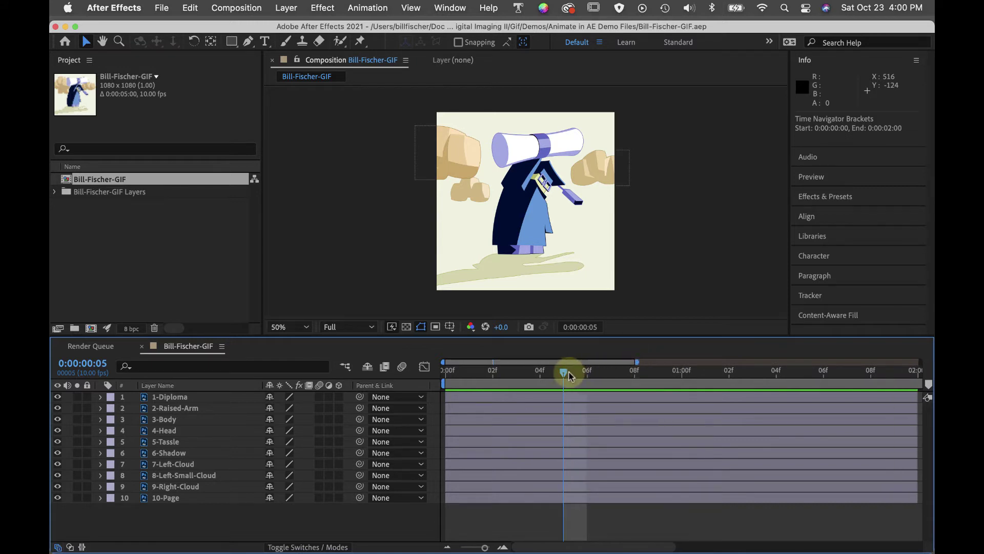
pyautogui.moveTo(638, 362)
pyautogui.mouseDown()
pyautogui.moveTo(705, 359)
pyautogui.moveTo(534, 358)
pyautogui.moveTo(670, 358)
pyautogui.moveTo(635, 361)
pyautogui.mouseUp()
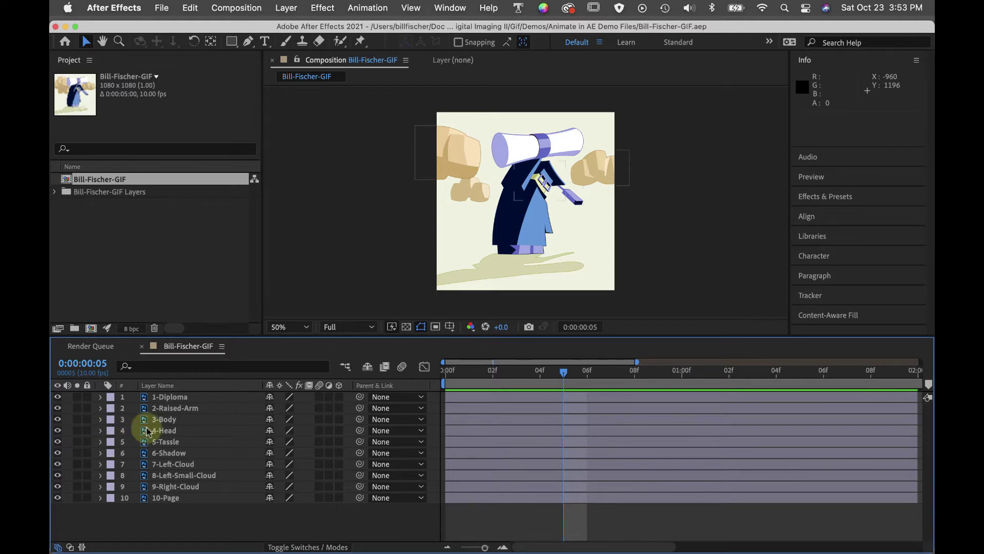
# - Keyframe 1-Diploma's Anchor Point, Position, Scale, Rotation and Opacity at 0:00:00:05
pyautogui.click(101, 402)
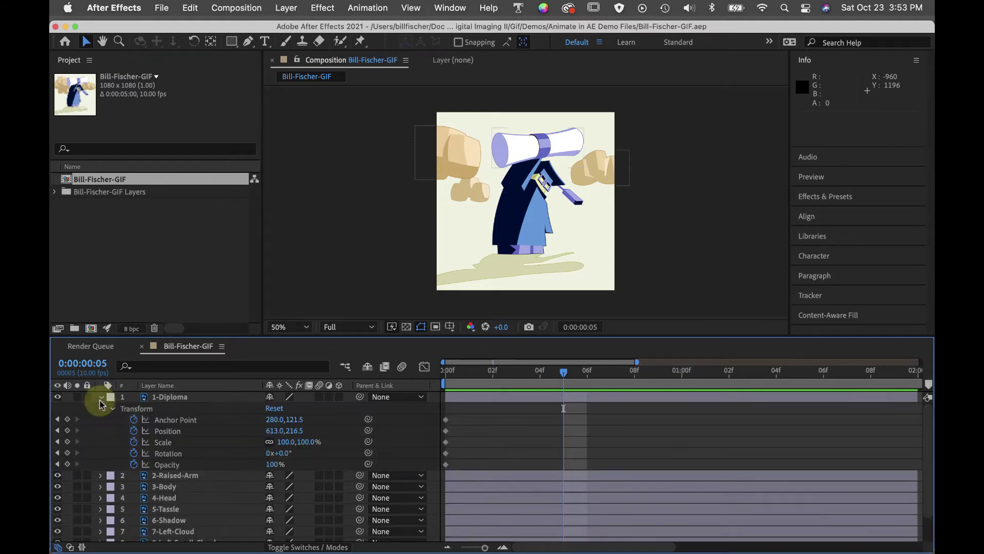
pyautogui.click(67, 419)
pyautogui.click(67, 430)
pyautogui.click(67, 442)
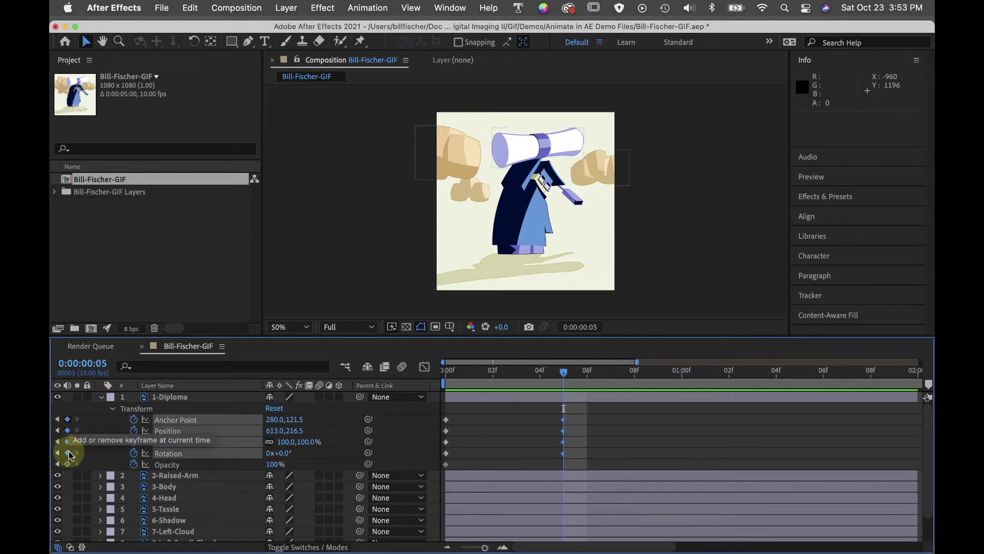
pyautogui.click(67, 453)
pyautogui.click(67, 464)
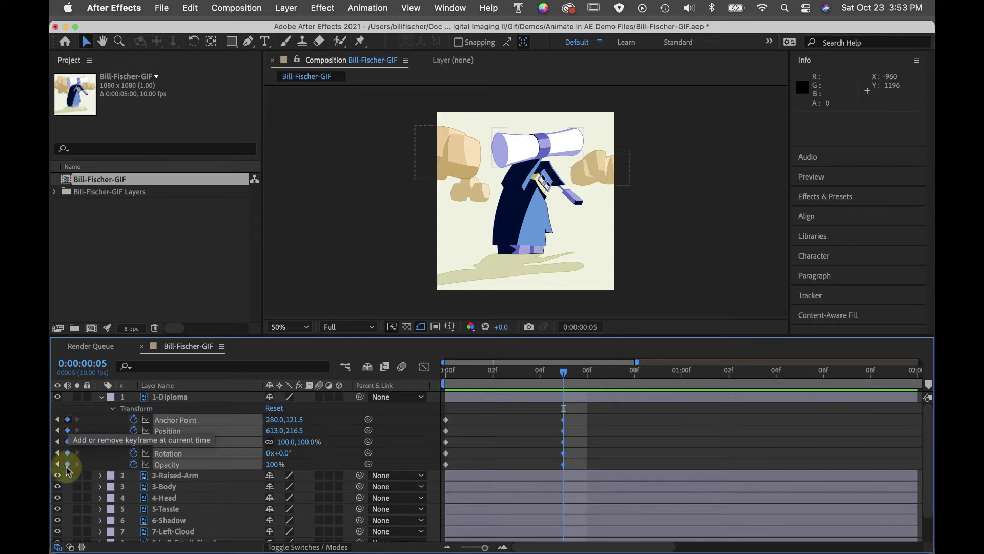
pyautogui.click(101, 396)
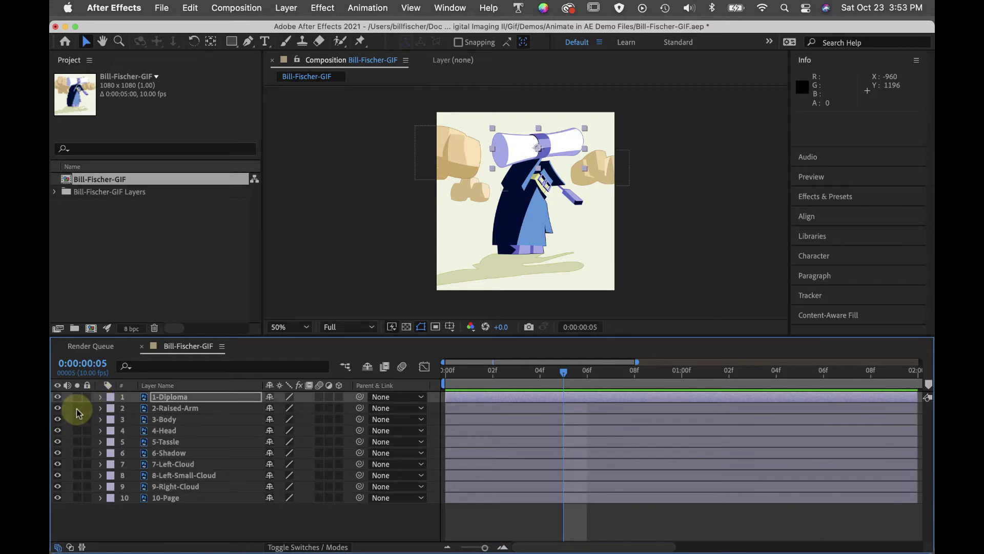
# - Add frame-5 keyframes for all Transform properties of 2-Raised-Arm and 3-Body
pyautogui.click(100, 408)
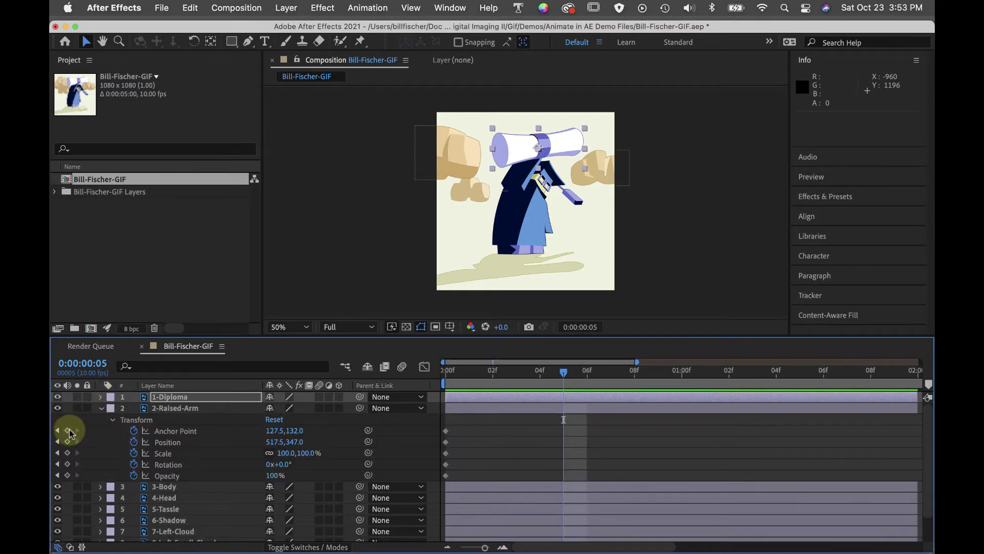
pyautogui.moveTo(69, 432); pyautogui.dragTo(76, 475)
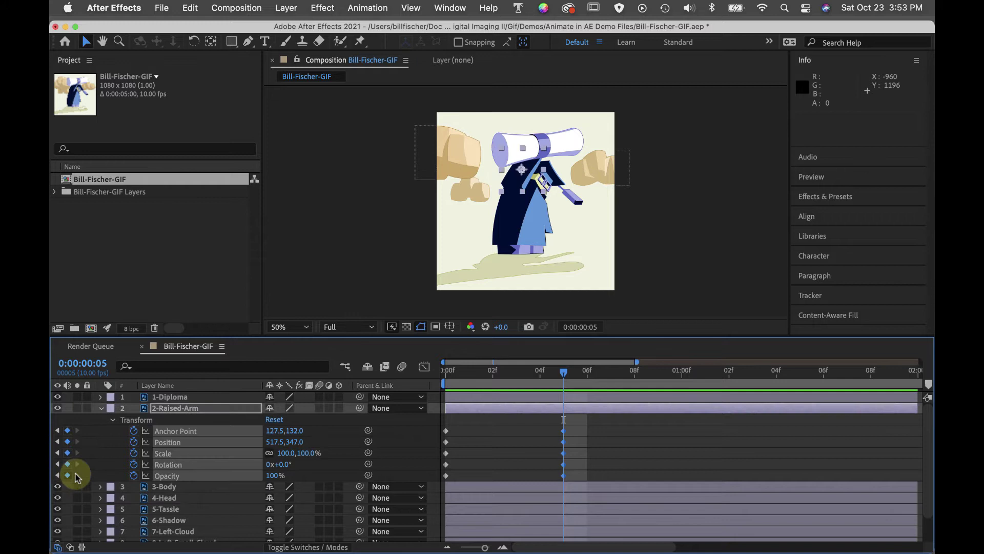
pyautogui.click(101, 408)
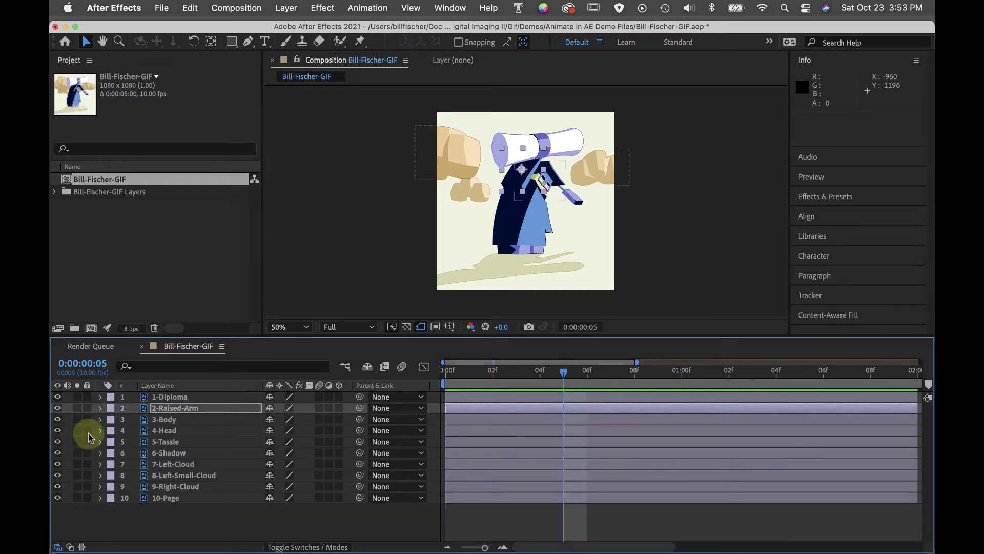
pyautogui.click(101, 420)
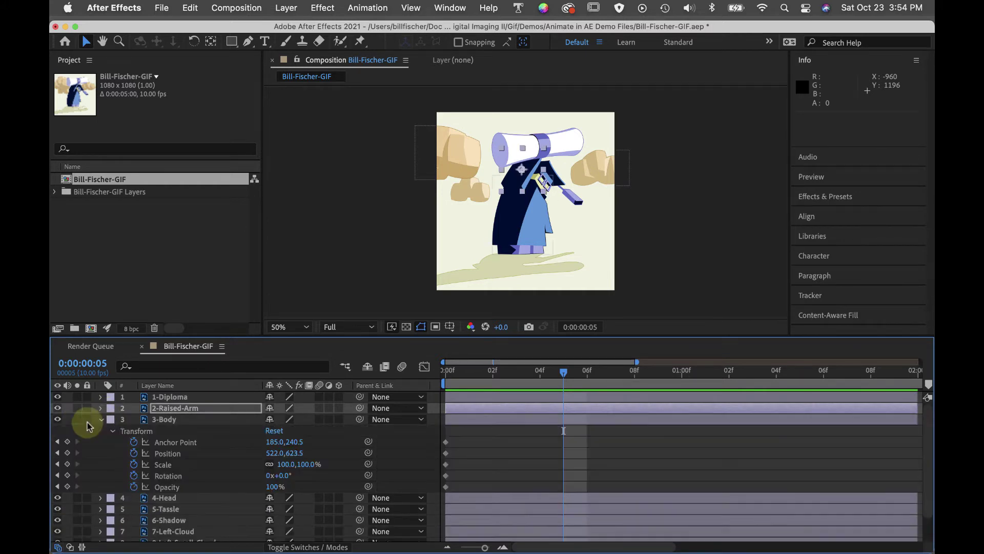
pyautogui.moveTo(67, 442); pyautogui.dragTo(67, 487)
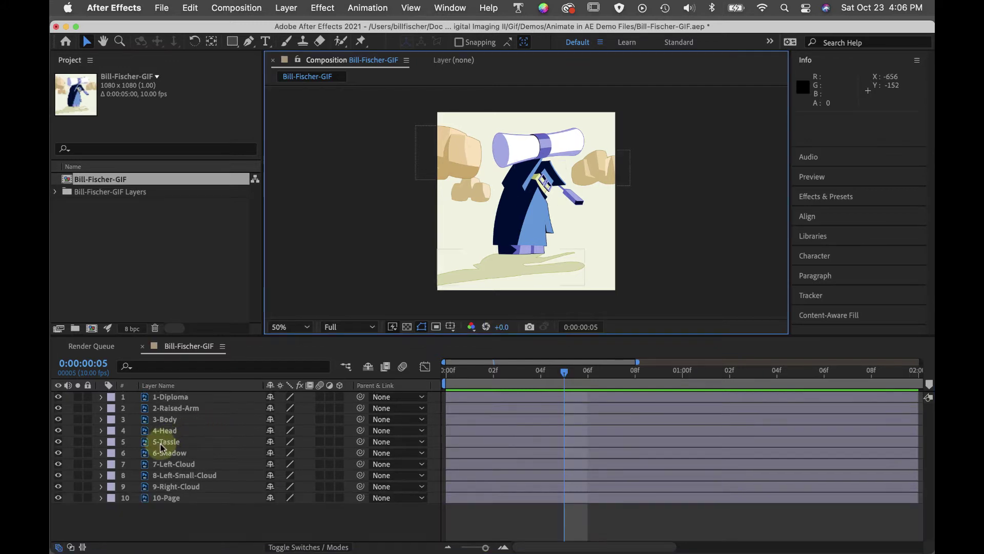
# - At frame 5, move the left cloud to -235.5,246.0 and push the right and small left clouds off-canvas
pyautogui.click(101, 464)
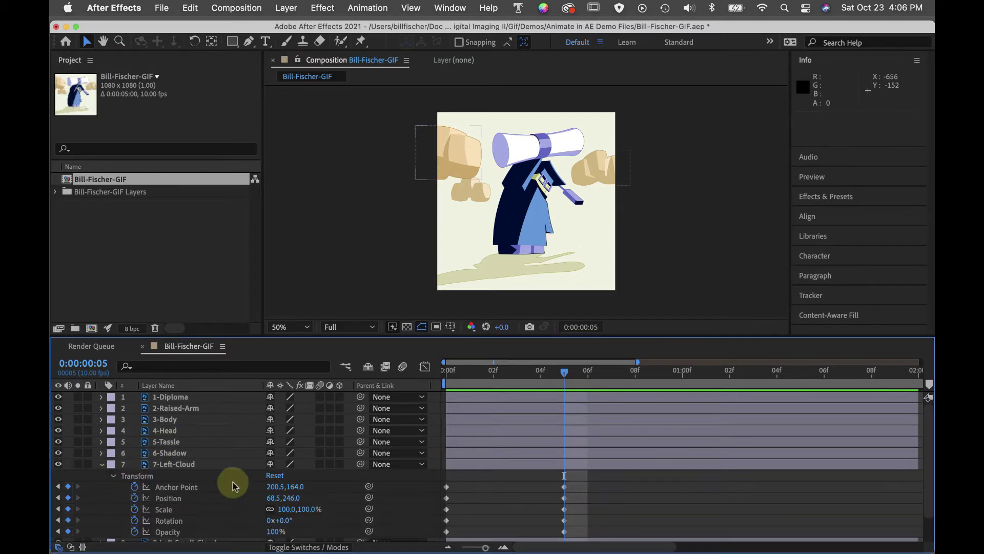
pyautogui.scroll(-2, 231, 480)
pyautogui.scroll(-1, 228, 477)
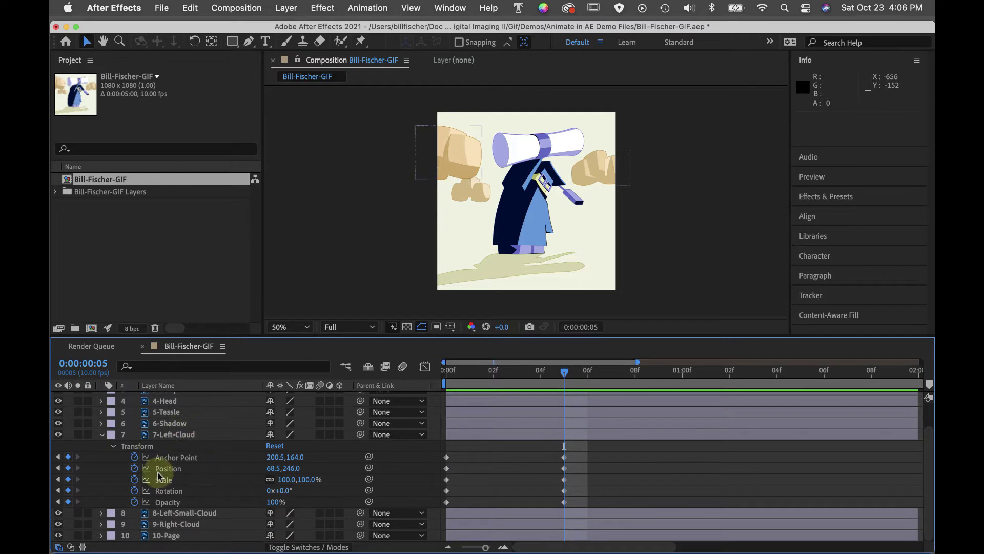
pyautogui.click(87, 42)
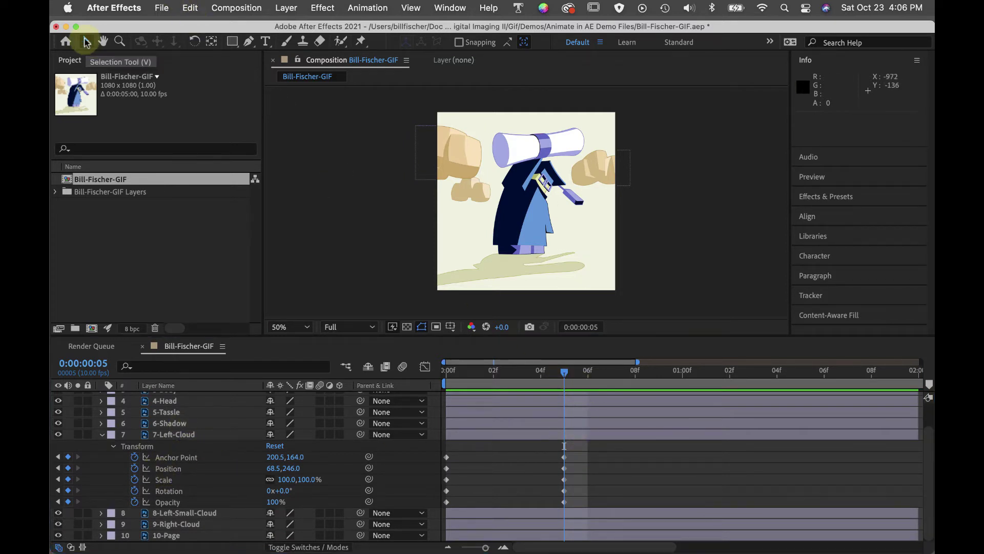
pyautogui.click(459, 145)
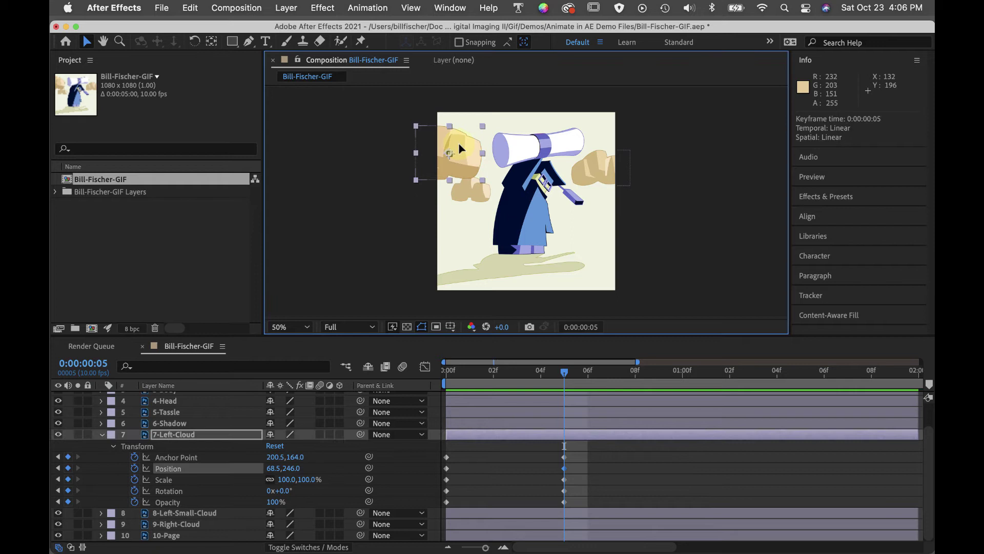
pyautogui.moveTo(461, 144); pyautogui.dragTo(413, 142)
pyautogui.click(592, 171)
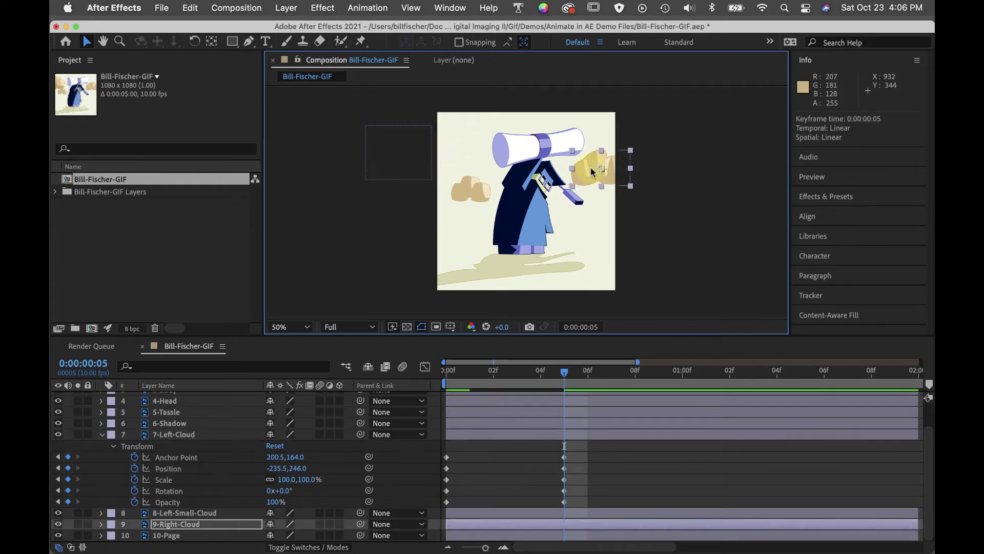
pyautogui.moveTo(587, 167); pyautogui.dragTo(634, 168)
pyautogui.moveTo(481, 191); pyautogui.dragTo(425, 199)
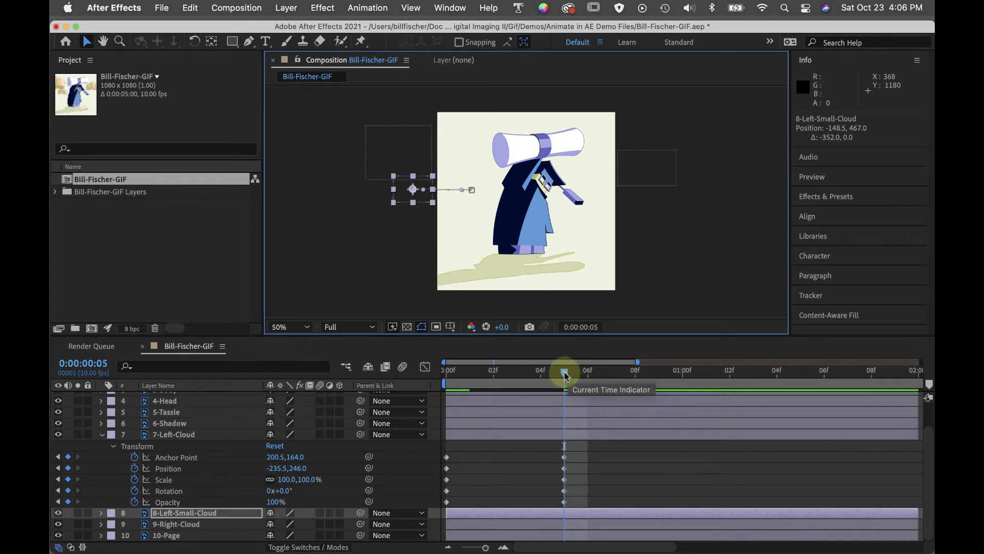
pyautogui.moveTo(564, 372)
pyautogui.mouseDown()
pyautogui.moveTo(414, 370)
pyautogui.moveTo(565, 370)
pyautogui.mouseUp()
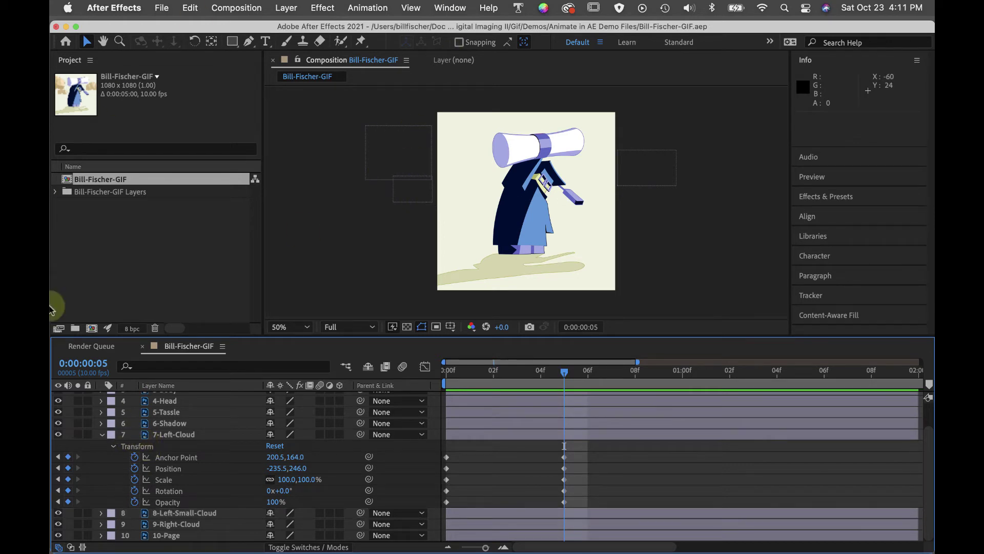
# - Go to 0:00:01:00 and select the 3-Body layer with its Transform keyframes shown
pyautogui.click(95, 454)
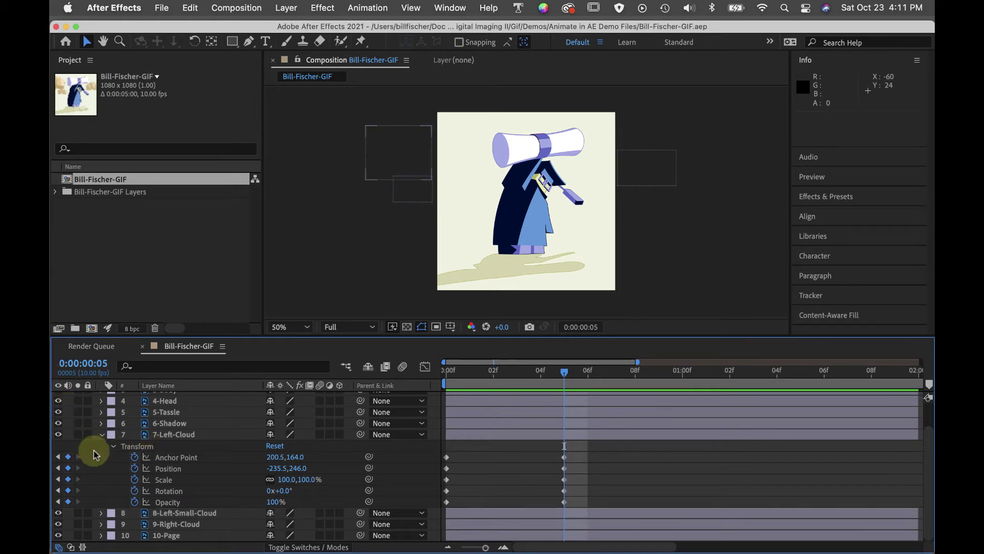
pyautogui.click(101, 434)
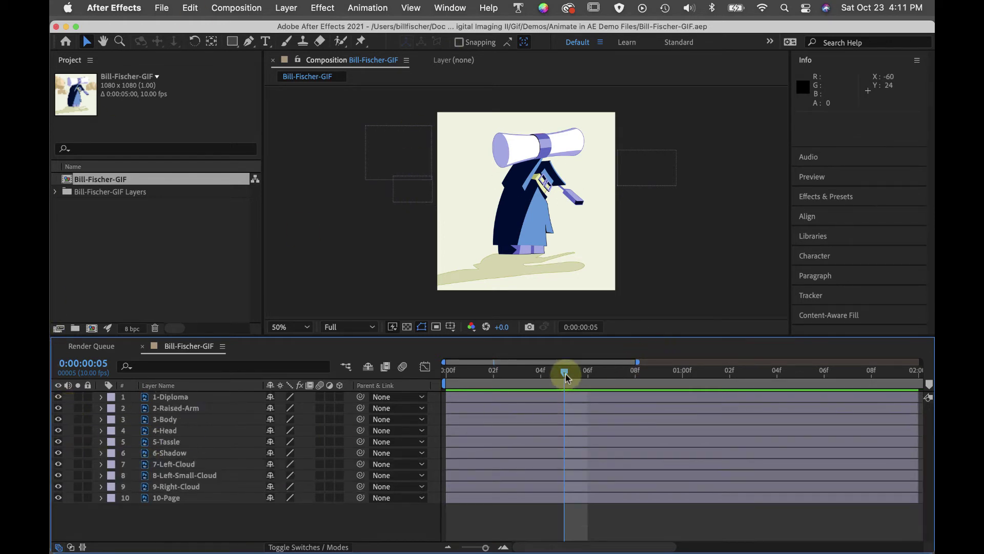
pyautogui.moveTo(566, 374); pyautogui.dragTo(683, 371)
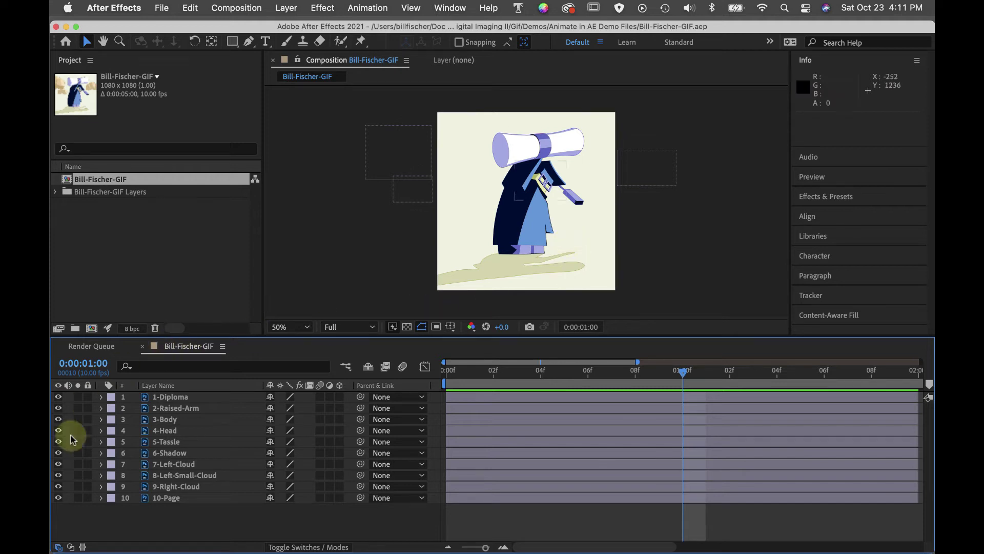
pyautogui.click(101, 419)
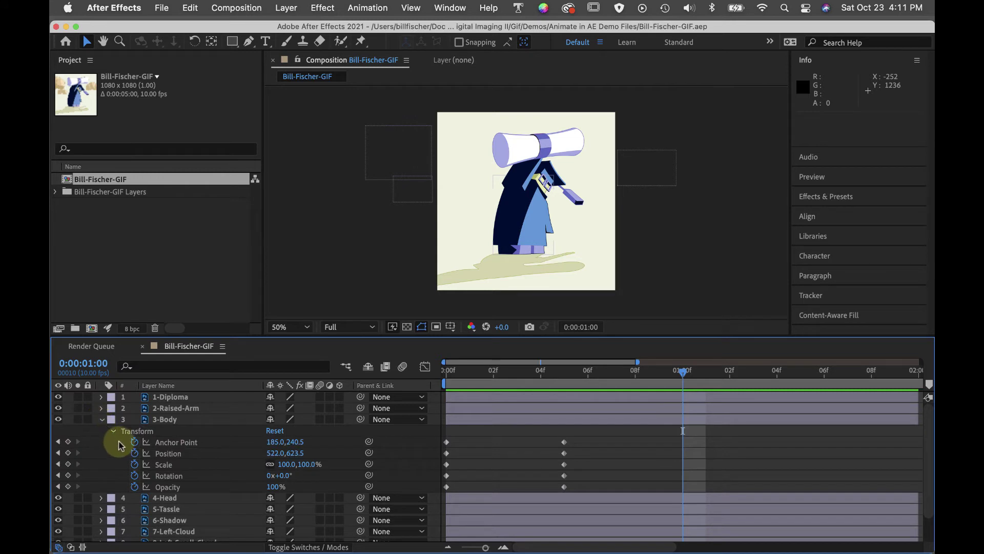
pyautogui.click(533, 215)
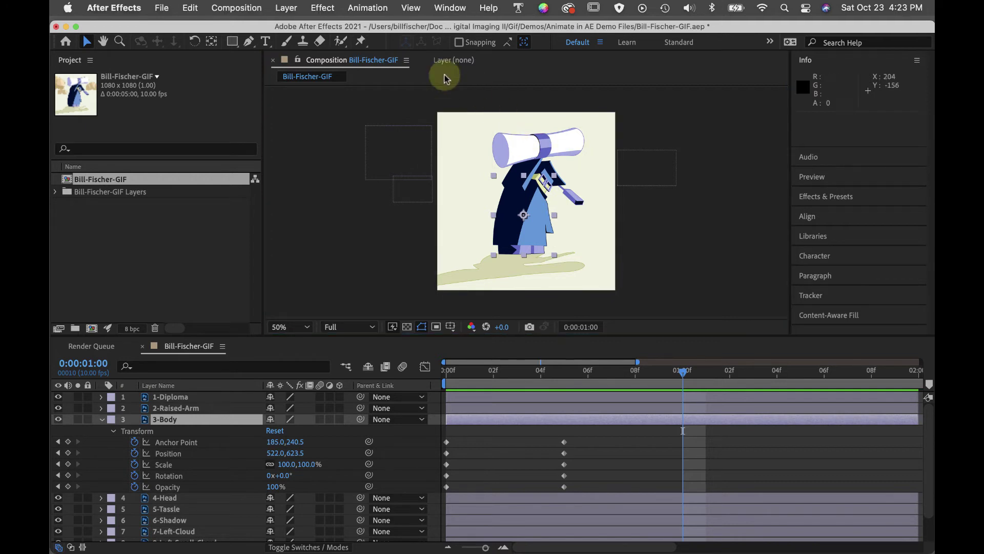
# - At frame 5, place five puppet pins on the body: three at the base, two up the torso
pyautogui.click(361, 42)
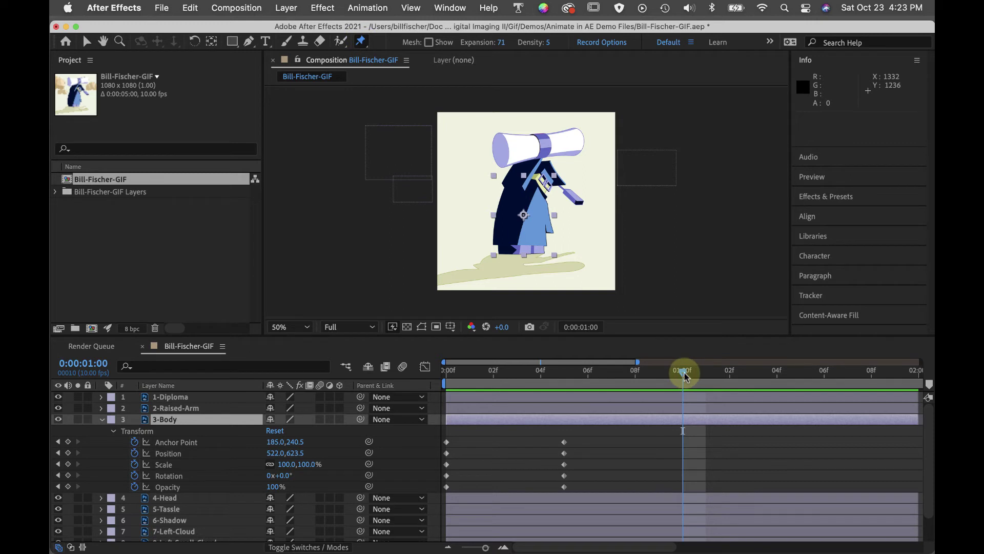
pyautogui.moveTo(686, 377); pyautogui.dragTo(581, 374)
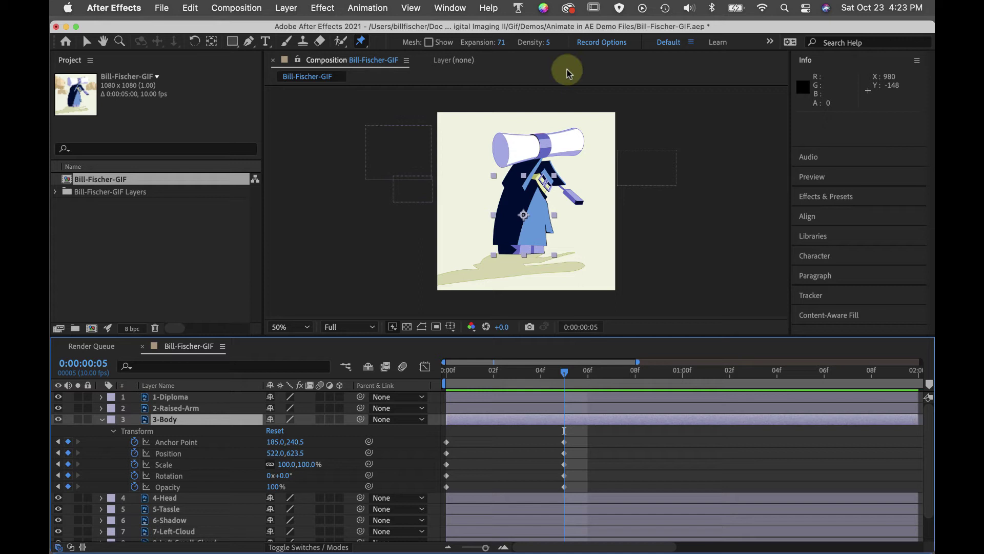
pyautogui.click(501, 250)
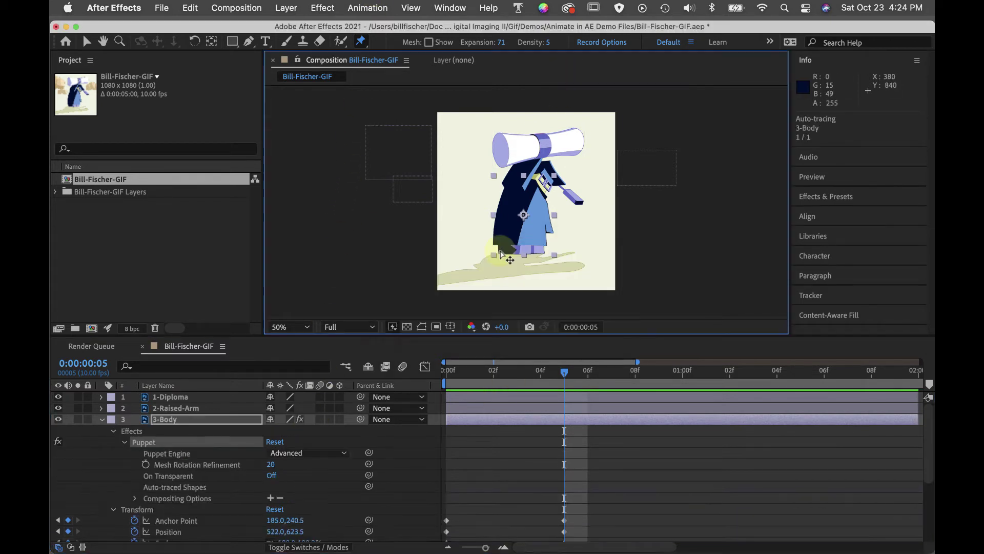
pyautogui.click(526, 251)
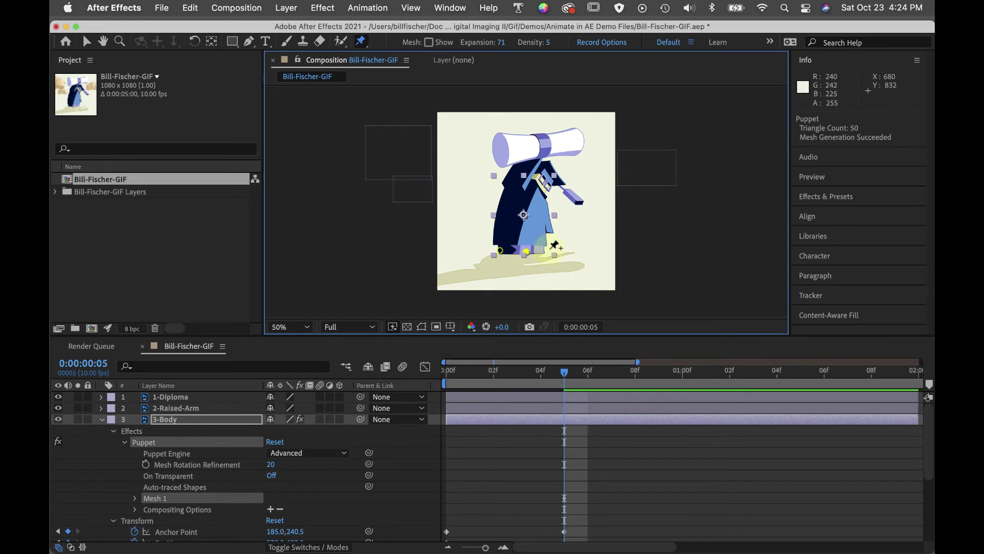
pyautogui.click(542, 254)
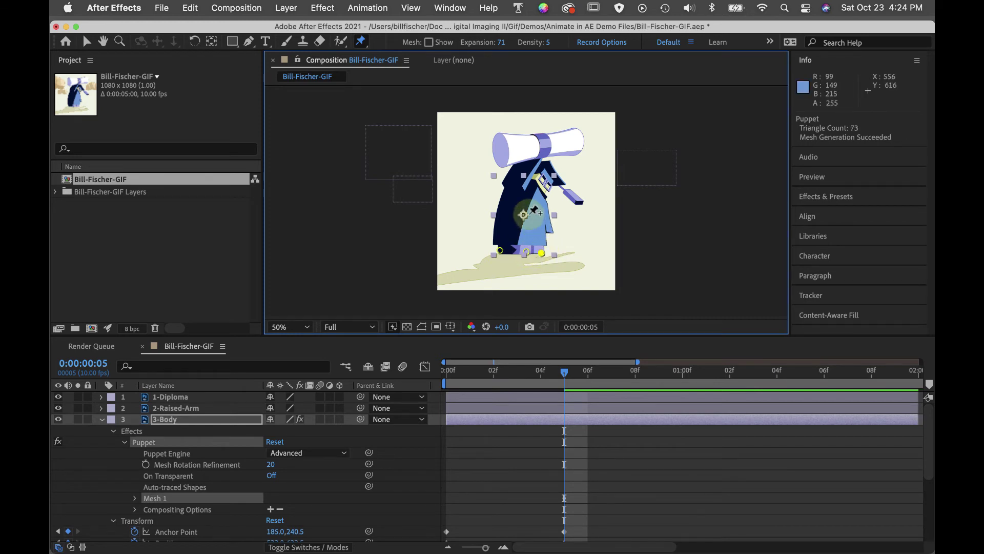
pyautogui.click(527, 210)
pyautogui.click(536, 189)
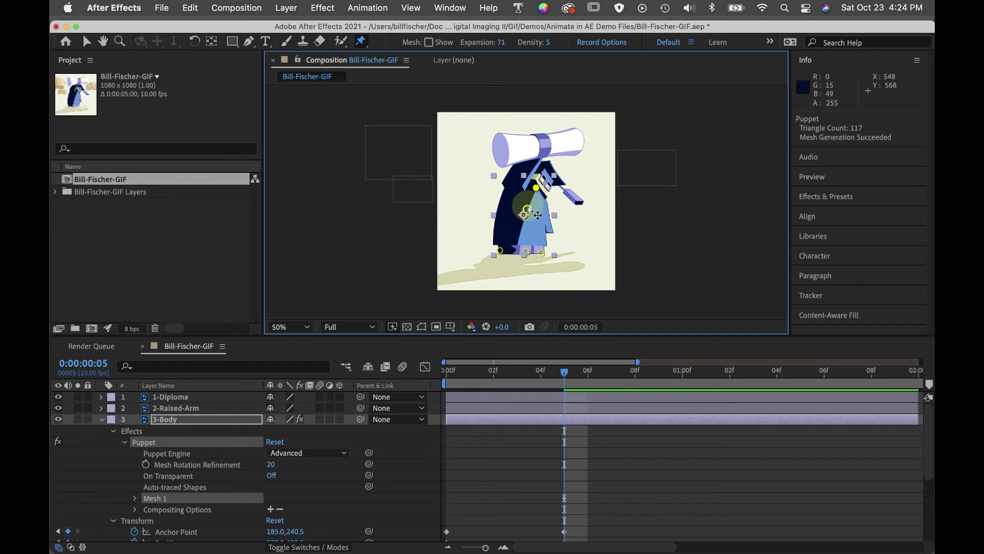
# - At 1 second, drag Puppet Pins 5 and 4 to bend the body into a new pose
pyautogui.moveTo(564, 374); pyautogui.dragTo(678, 417)
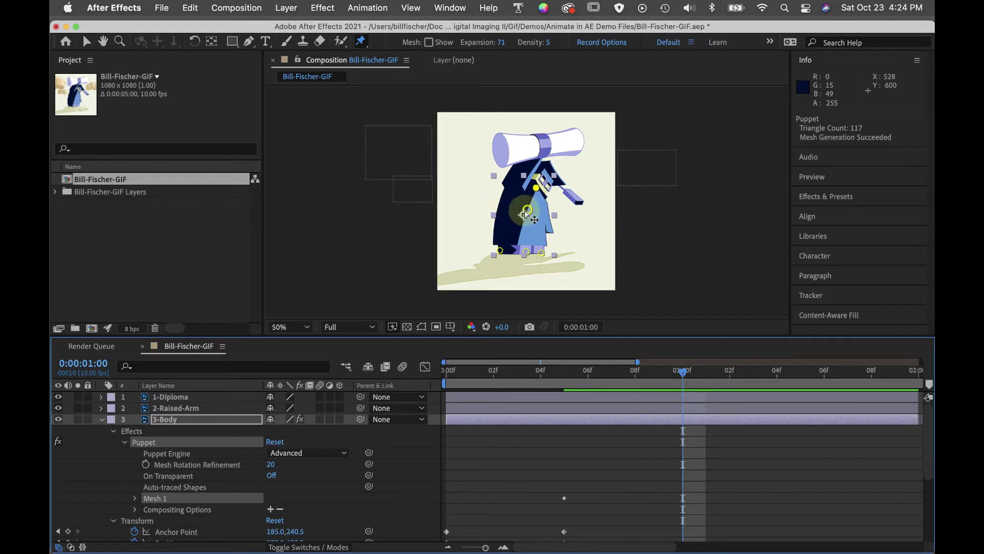
pyautogui.moveTo(536, 188); pyautogui.dragTo(532, 187)
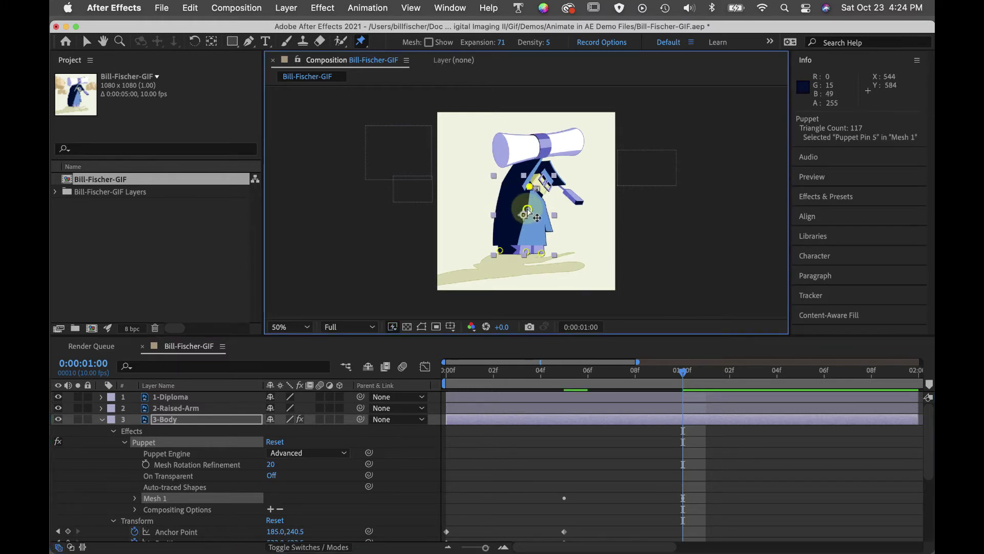
pyautogui.click(526, 209)
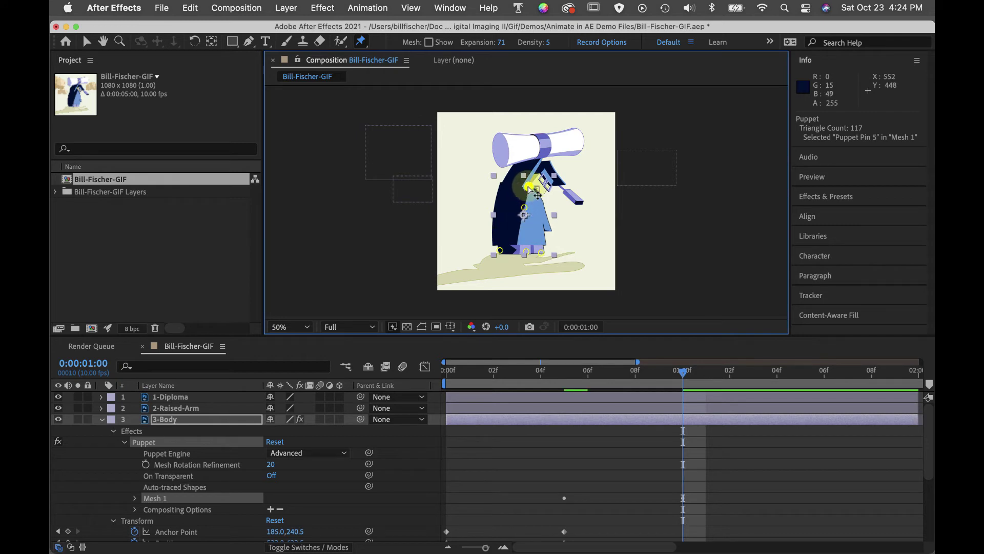
pyautogui.click(528, 187)
pyautogui.moveTo(526, 209); pyautogui.dragTo(525, 207)
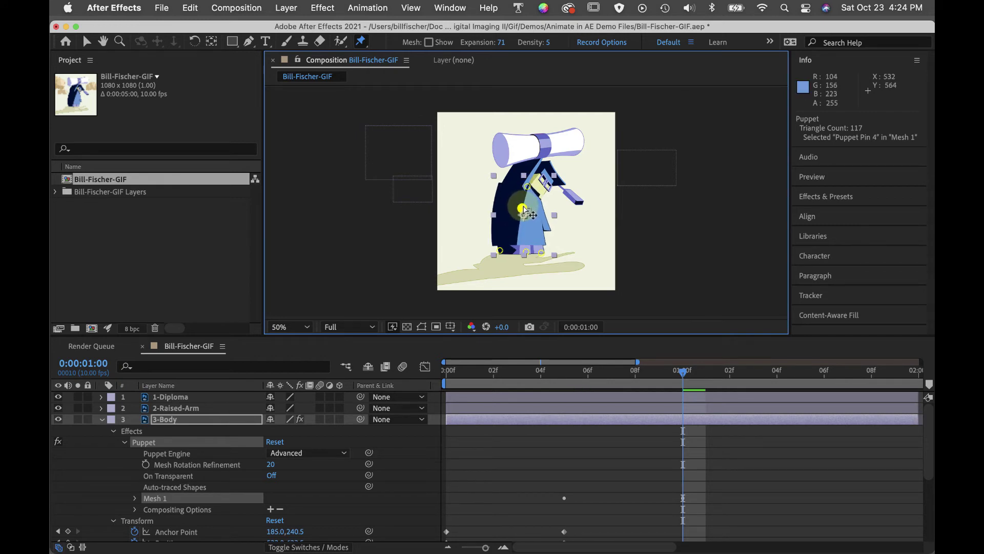
# - Scrub between frames 5, 6 and 1 second to compare the poses
pyautogui.click(636, 348)
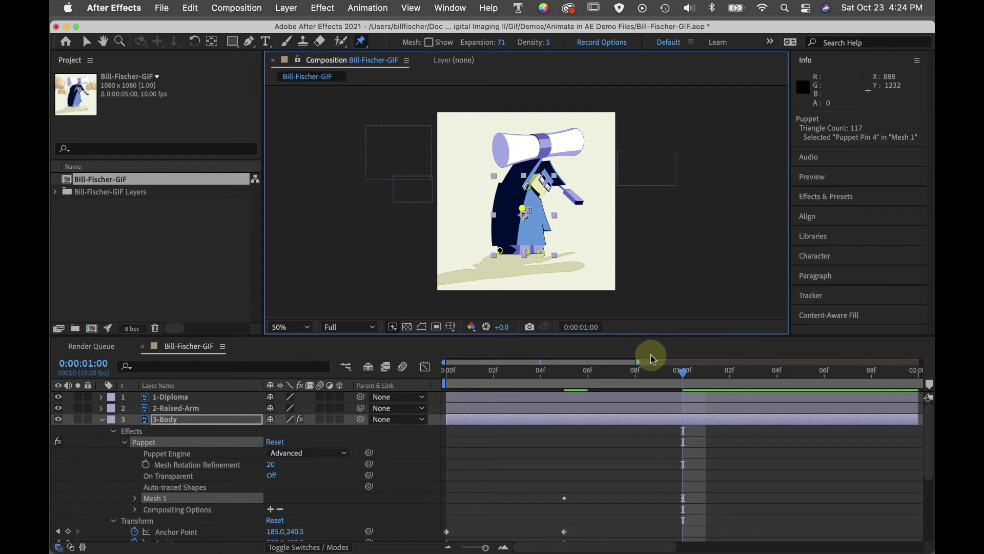
pyautogui.moveTo(683, 372); pyautogui.dragTo(588, 377)
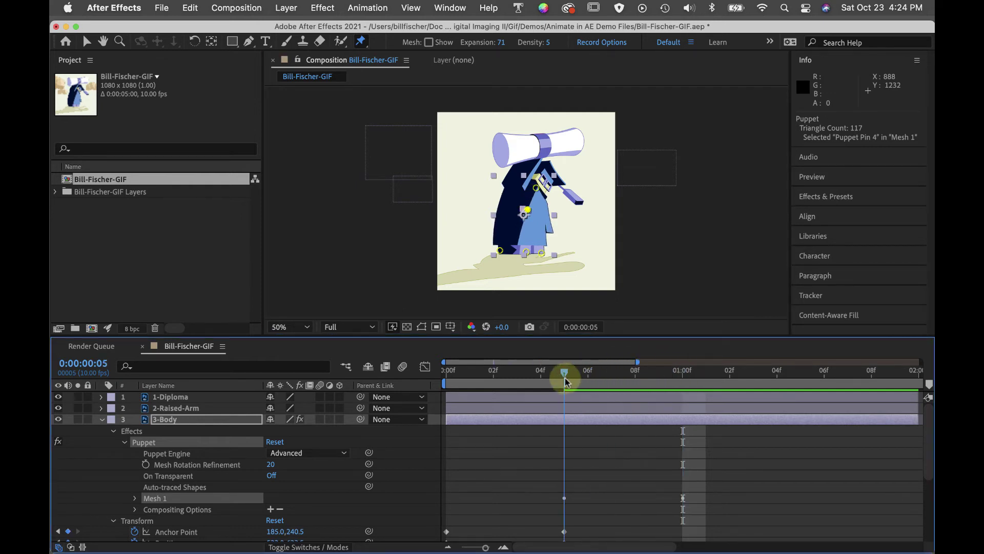
pyautogui.moveTo(565, 378); pyautogui.dragTo(682, 377)
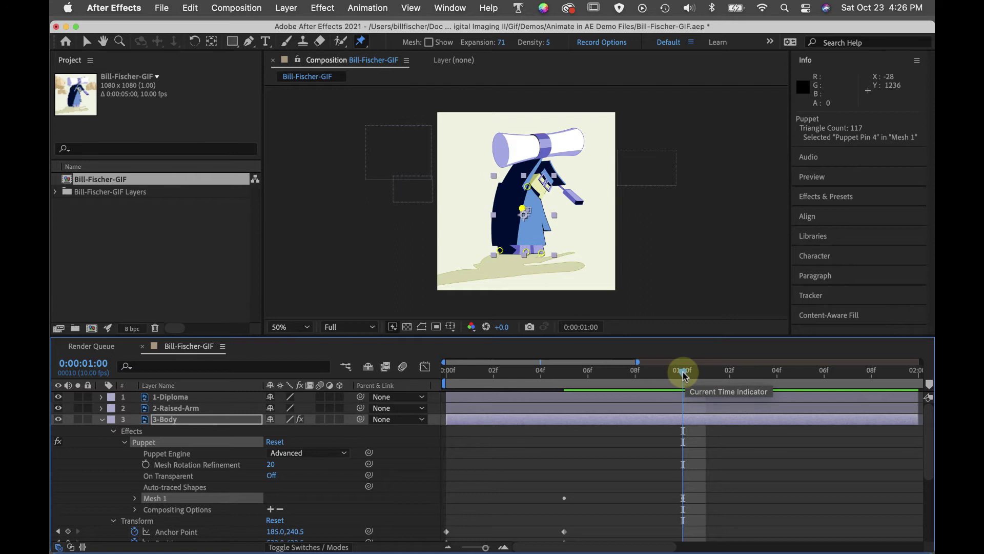
pyautogui.moveTo(683, 376)
pyautogui.mouseDown()
pyautogui.moveTo(570, 379)
pyautogui.moveTo(683, 379)
pyautogui.mouseUp()
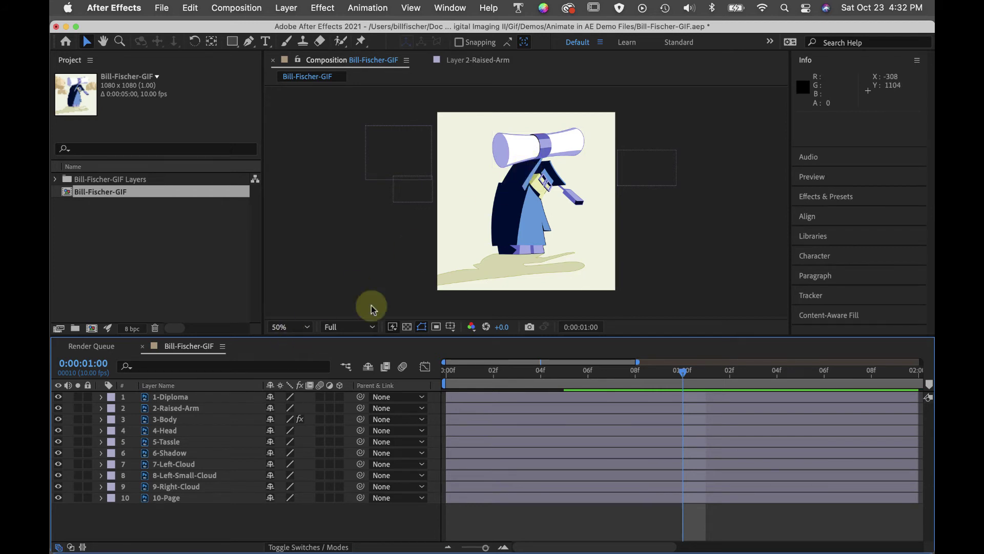
# - Move 2-Raised-Arm's anchor point to the shoulder end in its Layer panel
pyautogui.click(520, 177)
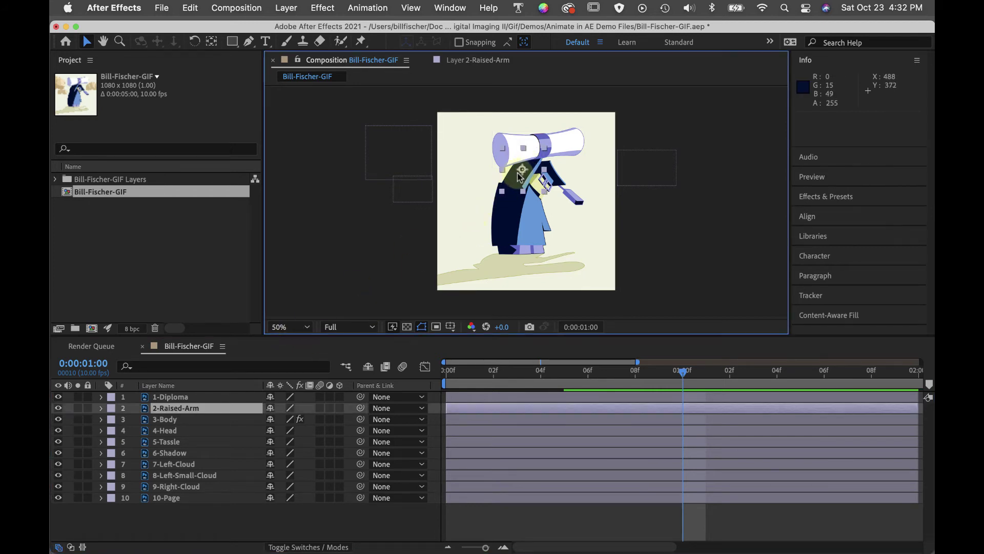
pyautogui.click(102, 408)
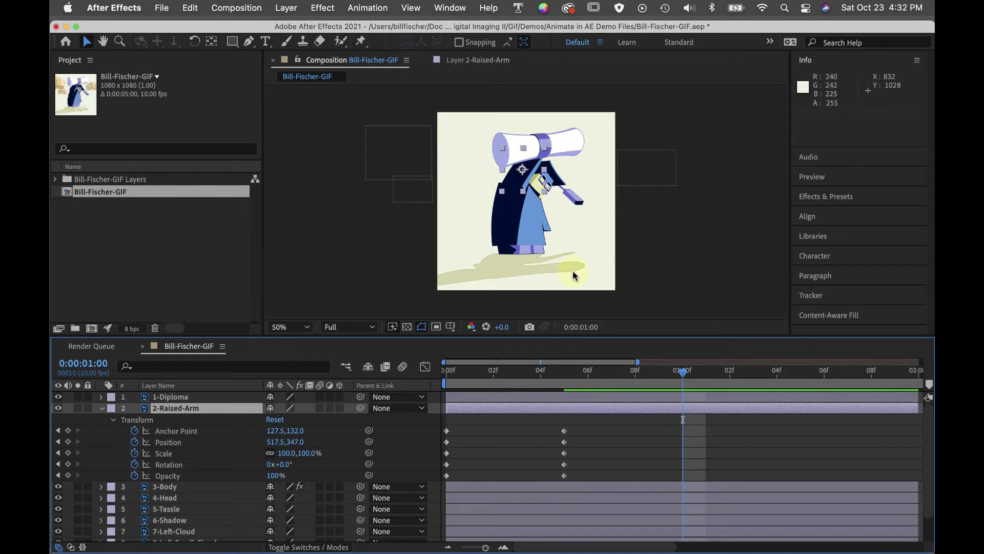
pyautogui.doubleClick(521, 185)
pyautogui.moveTo(532, 166); pyautogui.dragTo(520, 190)
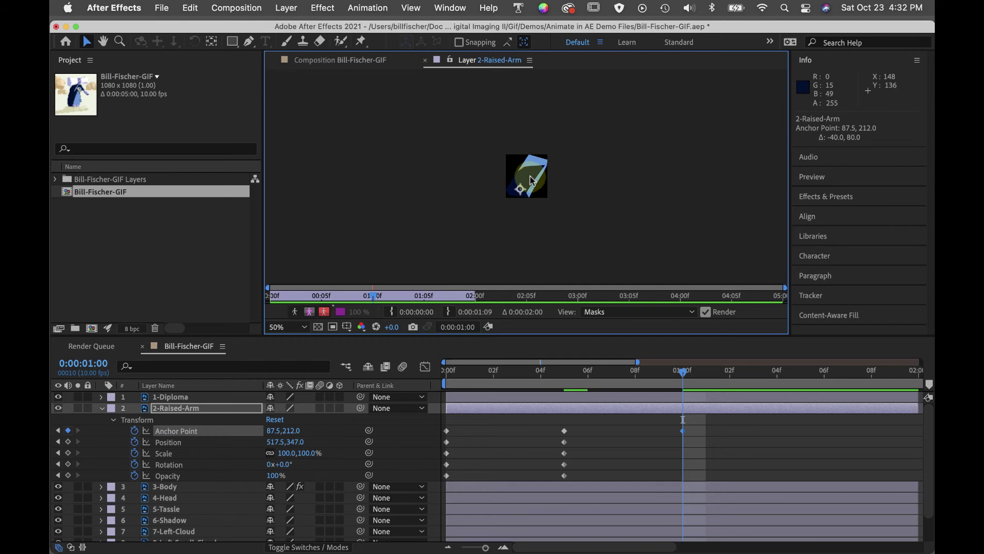
pyautogui.click(346, 60)
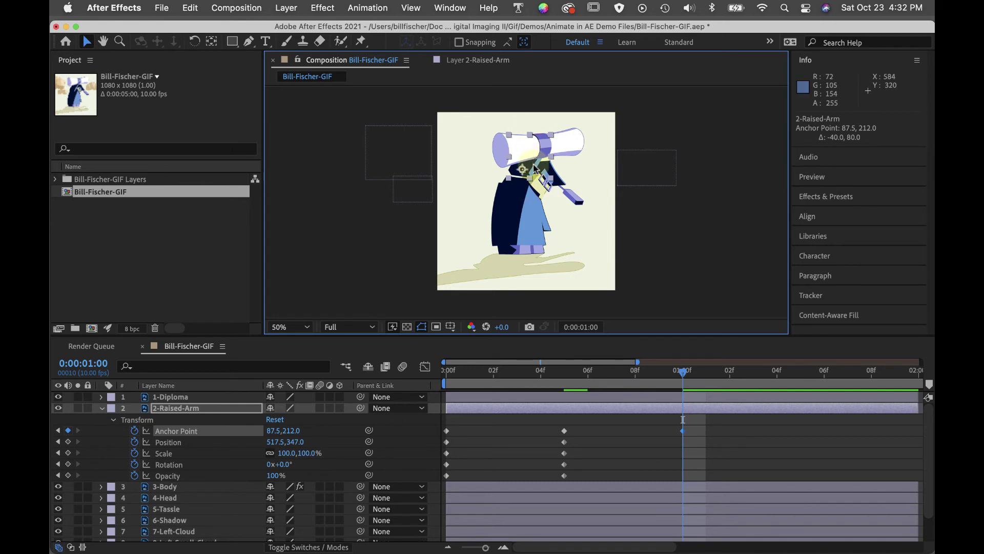
# - Position the raised arm at 413.5,407.0 and rotate it to -21.2° at 1 second
pyautogui.moveTo(533, 160); pyautogui.dragTo(528, 179)
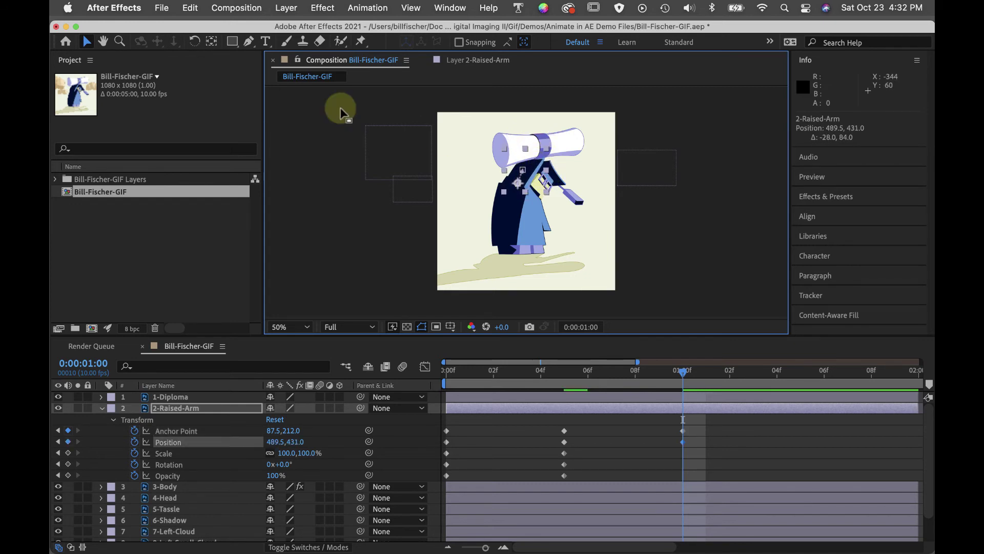
pyautogui.click(193, 41)
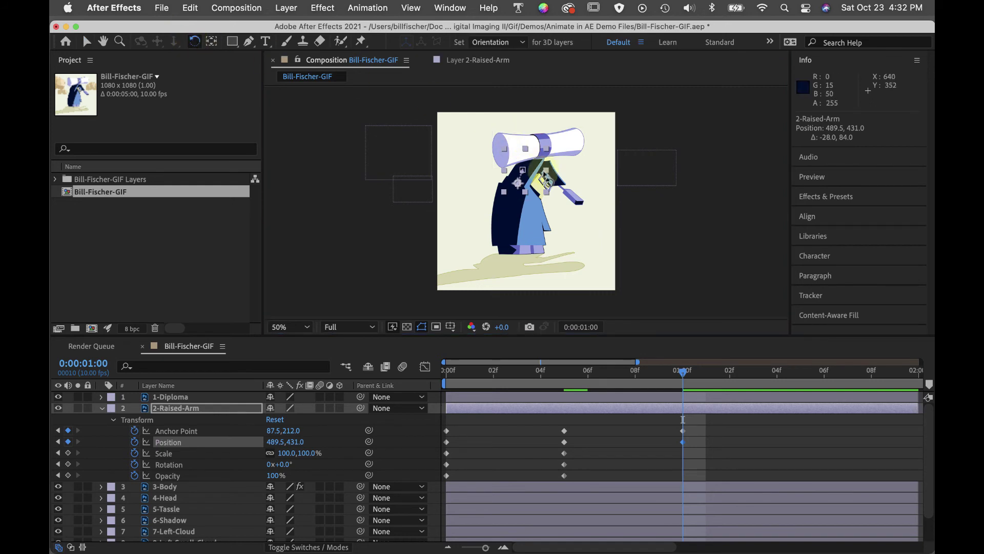
pyautogui.moveTo(544, 169); pyautogui.dragTo(537, 163)
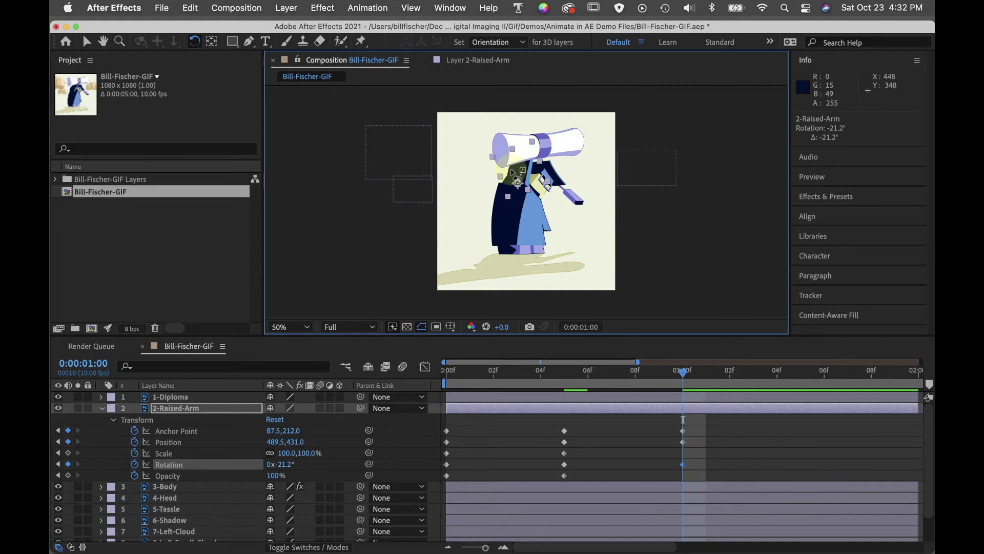
pyautogui.click(86, 41)
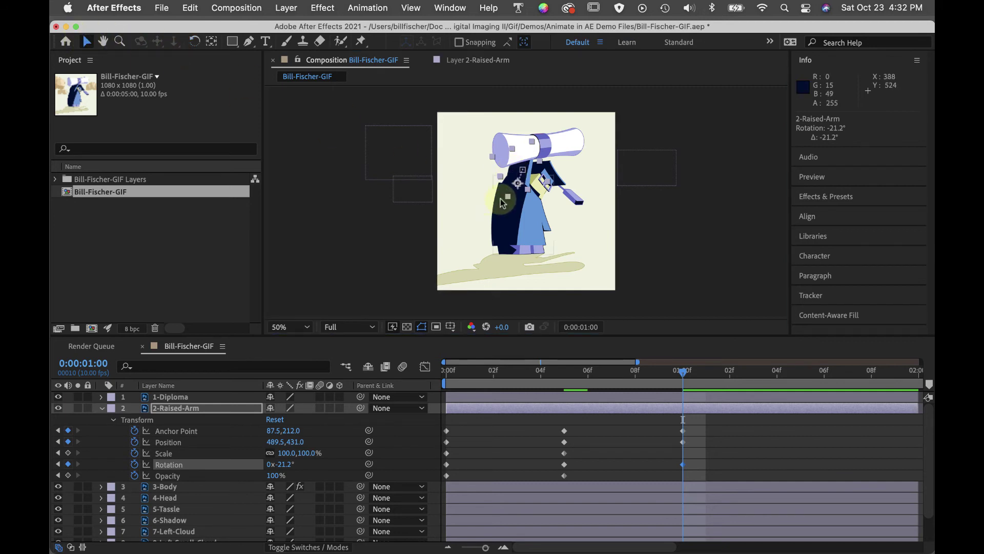
pyautogui.moveTo(512, 172); pyautogui.dragTo(500, 168)
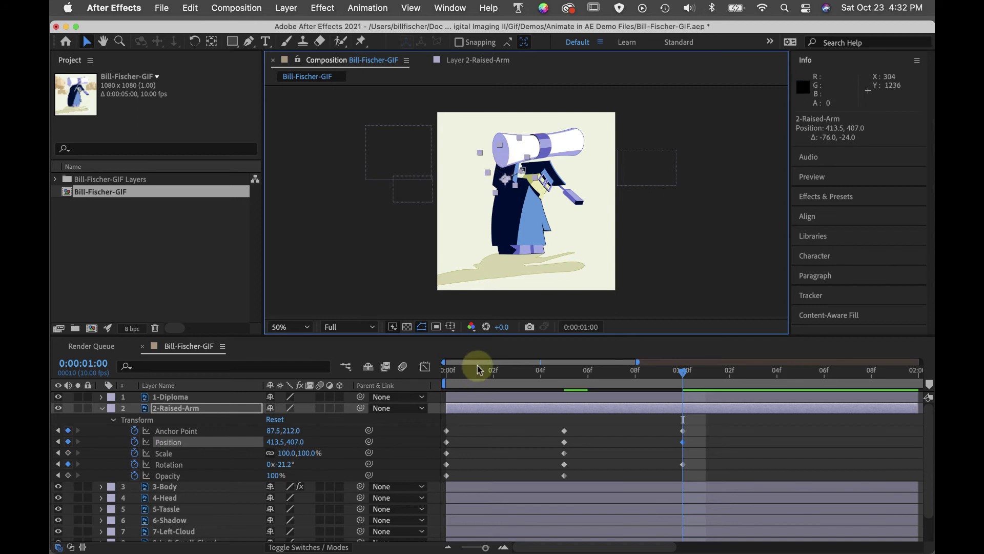
# - Scrub the time ruler to check the raised arm's motion leading up to 1 second
pyautogui.moveTo(684, 376)
pyautogui.mouseDown()
pyautogui.moveTo(582, 374)
pyautogui.moveTo(682, 371)
pyautogui.mouseUp()
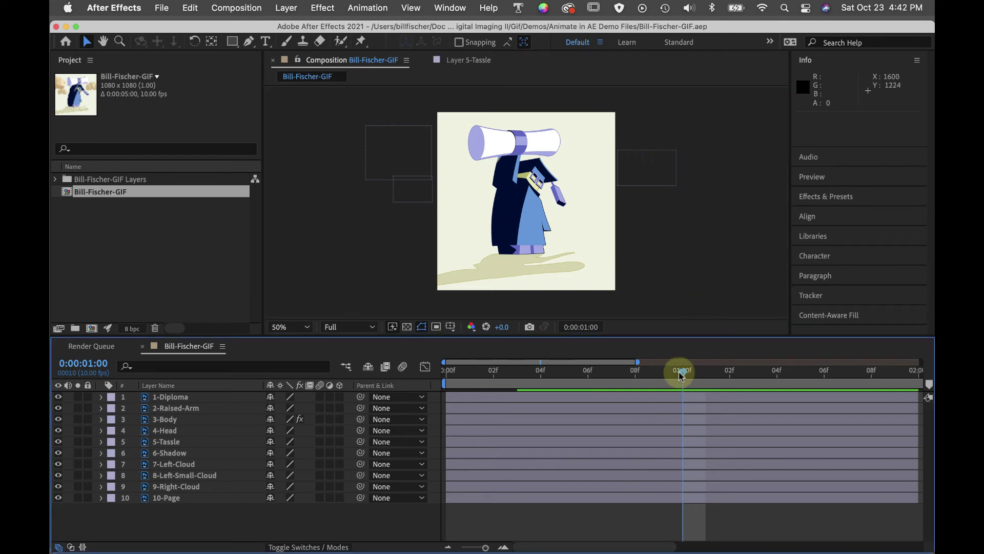
pyautogui.moveTo(680, 375)
pyautogui.mouseDown()
pyautogui.moveTo(506, 374)
pyautogui.moveTo(682, 374)
pyautogui.mouseUp()
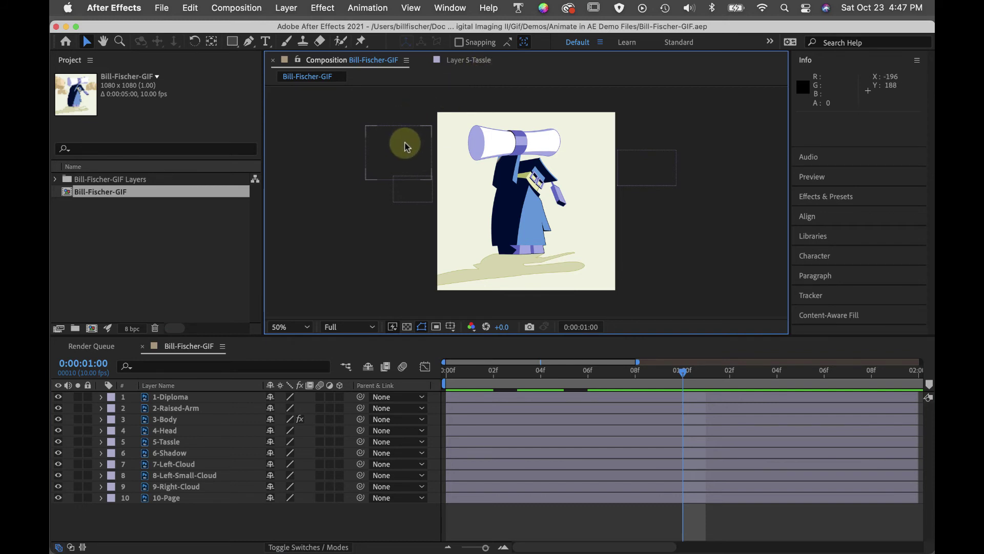
# - Drag the left, right and small left clouds onto the graduate figure at 0:00:01:00
pyautogui.moveTo(406, 147); pyautogui.dragTo(564, 201)
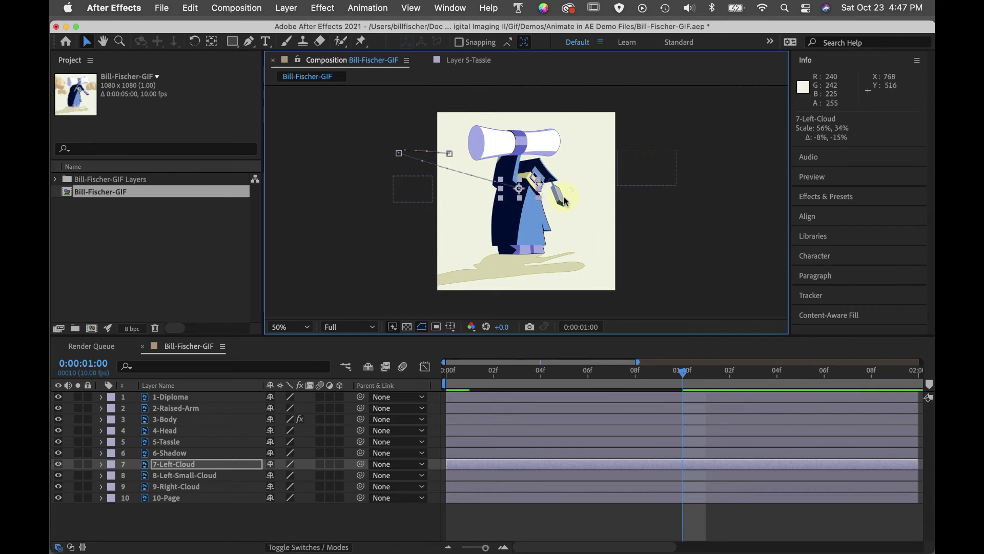
pyautogui.click(663, 176)
pyautogui.moveTo(663, 168); pyautogui.dragTo(539, 181)
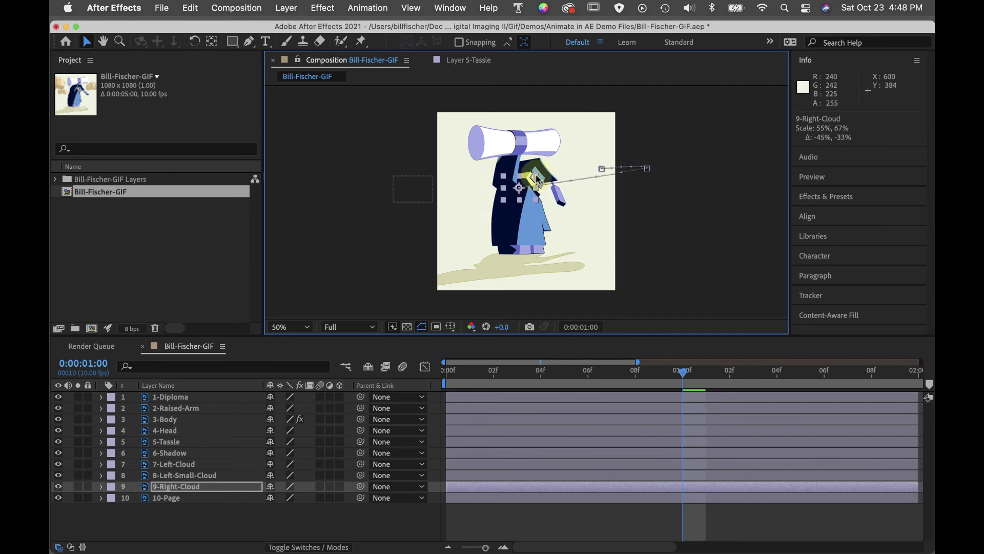
pyautogui.moveTo(397, 196); pyautogui.dragTo(506, 191)
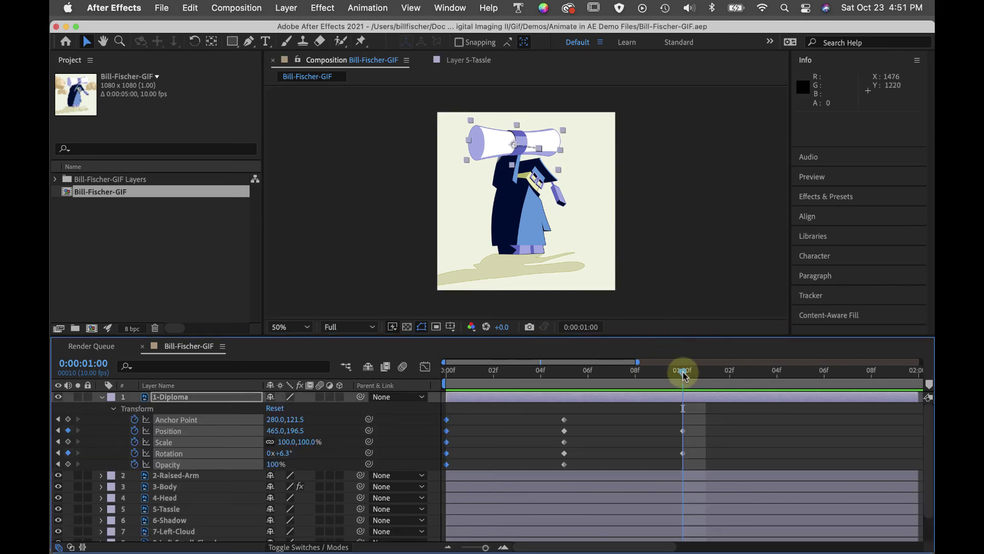
# - Copy the 1-Diploma layer's frame-0 keyframes and paste them at 0:00:01:07
pyautogui.moveTo(684, 376); pyautogui.dragTo(442, 376)
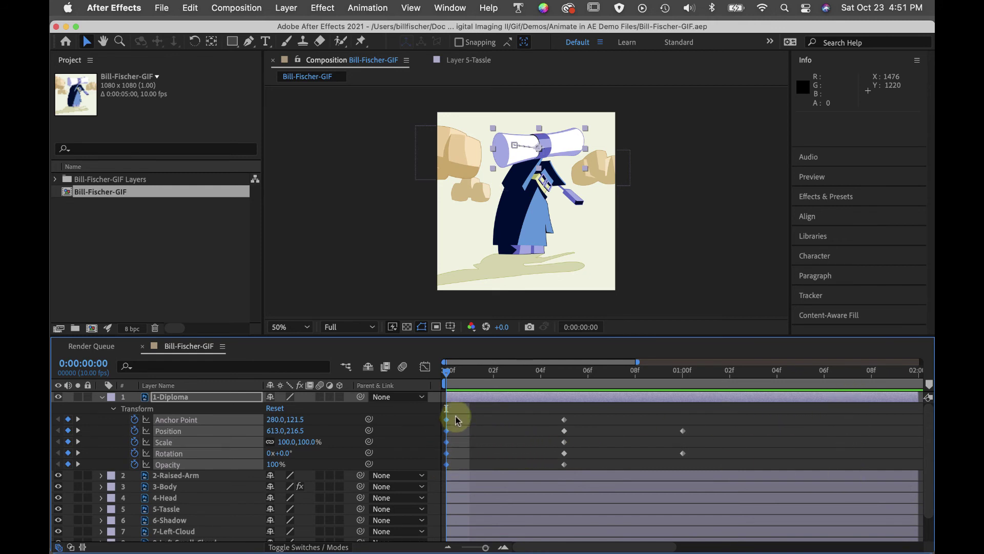
pyautogui.moveTo(456, 419); pyautogui.dragTo(447, 470)
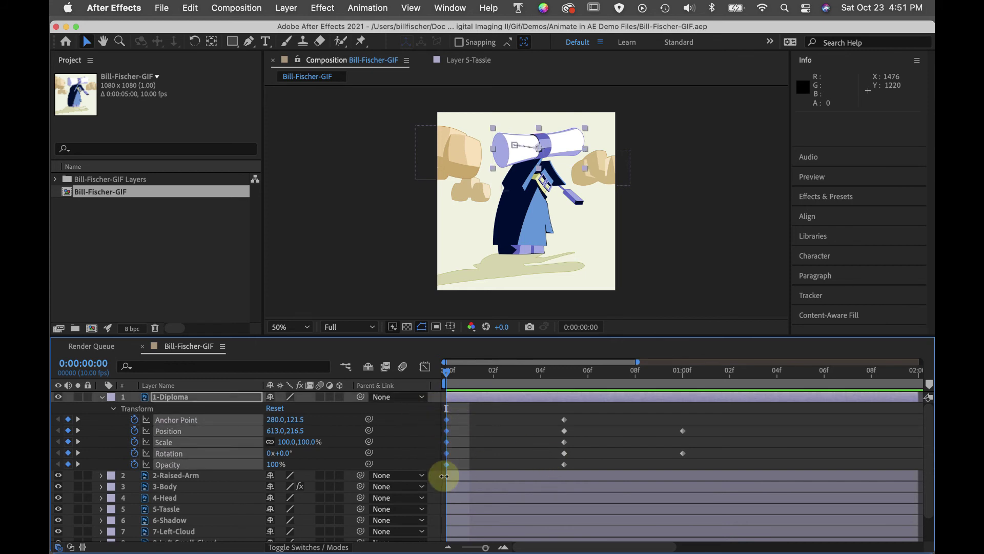
pyautogui.click(190, 7)
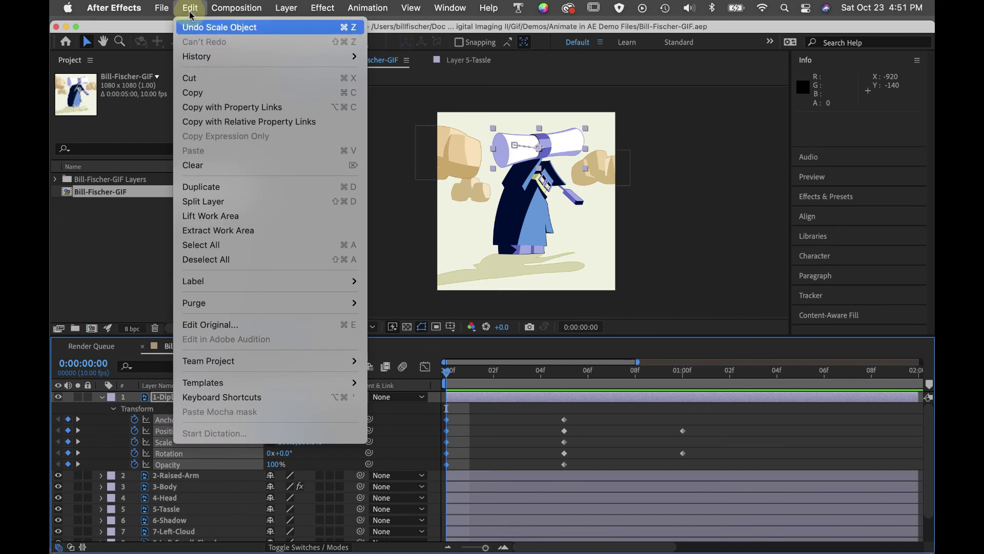
pyautogui.click(195, 93)
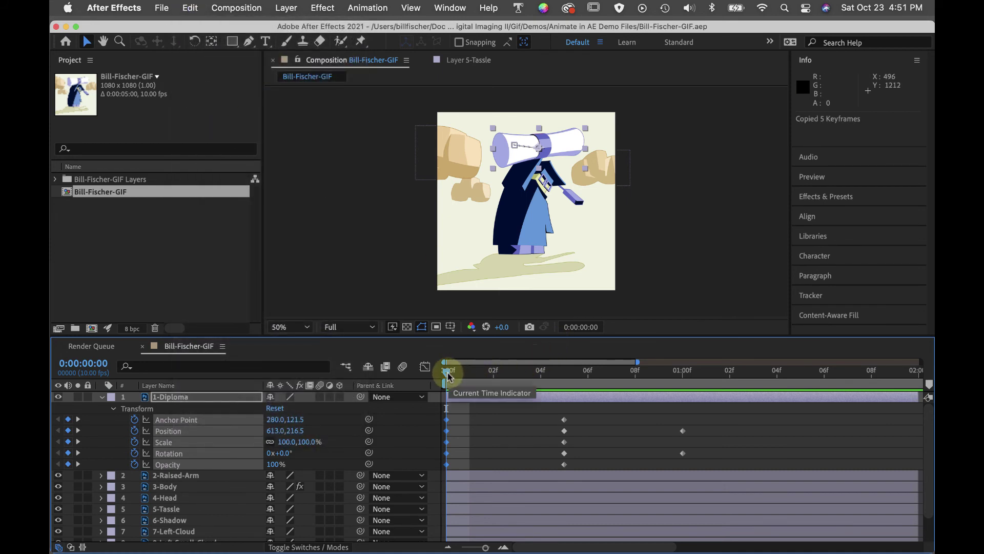
pyautogui.moveTo(448, 375); pyautogui.dragTo(848, 396)
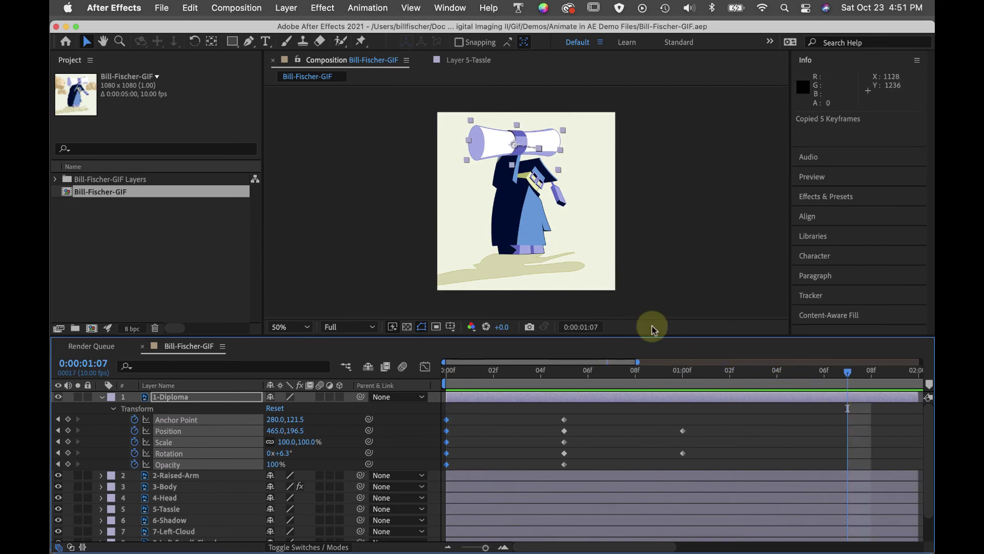
pyautogui.click(190, 8)
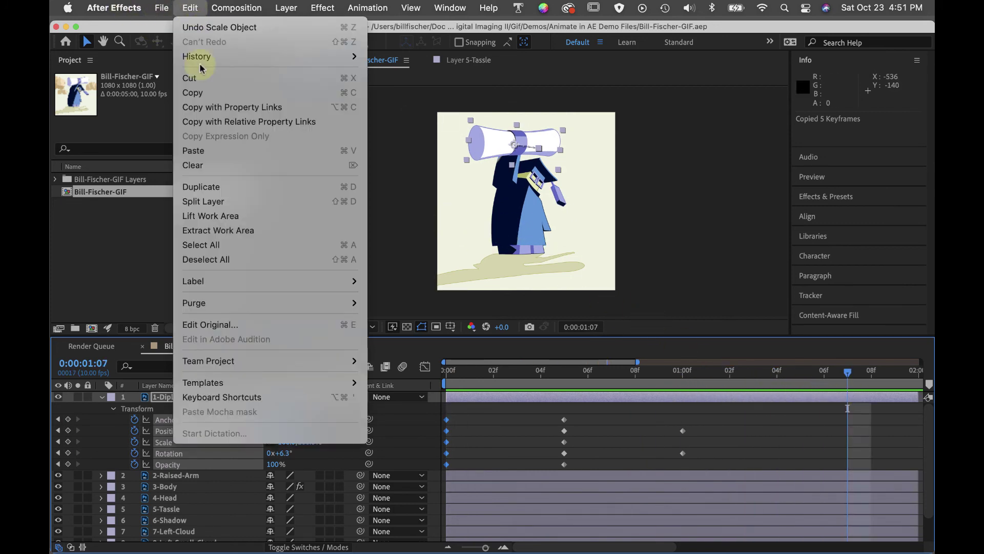
pyautogui.click(209, 154)
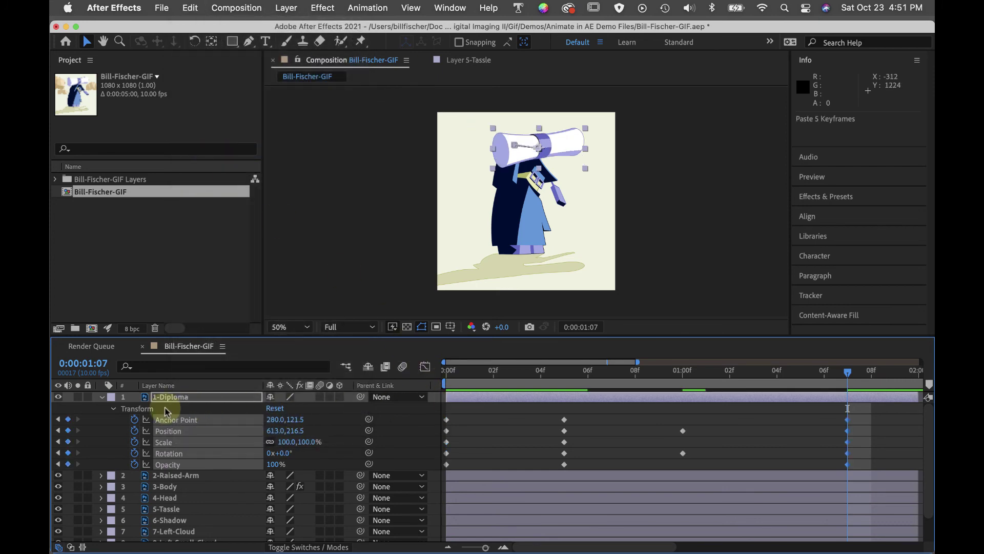
# - Copy the 2-Raised-Arm layer's first Transform keyframes and paste them at 0:00:01:07
pyautogui.click(103, 397)
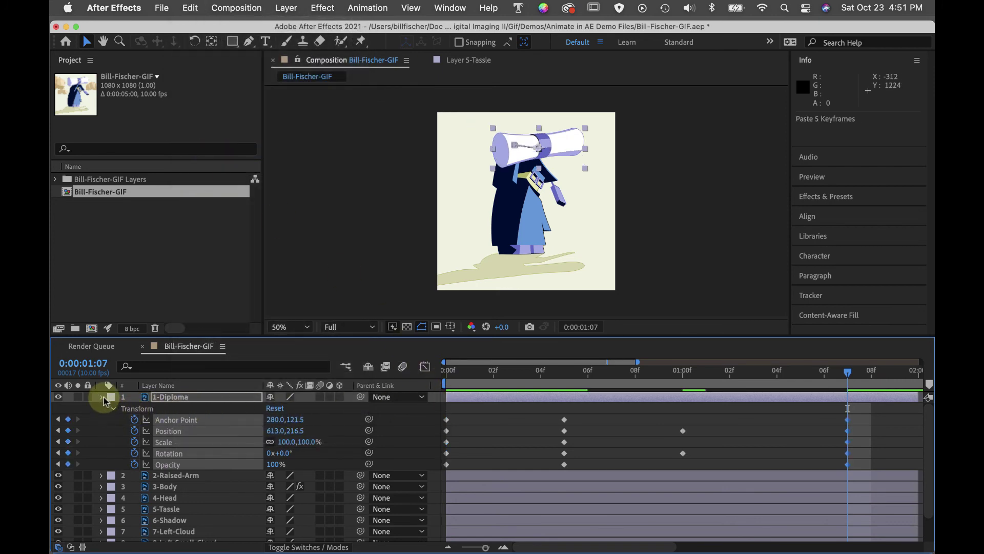
pyautogui.click(101, 409)
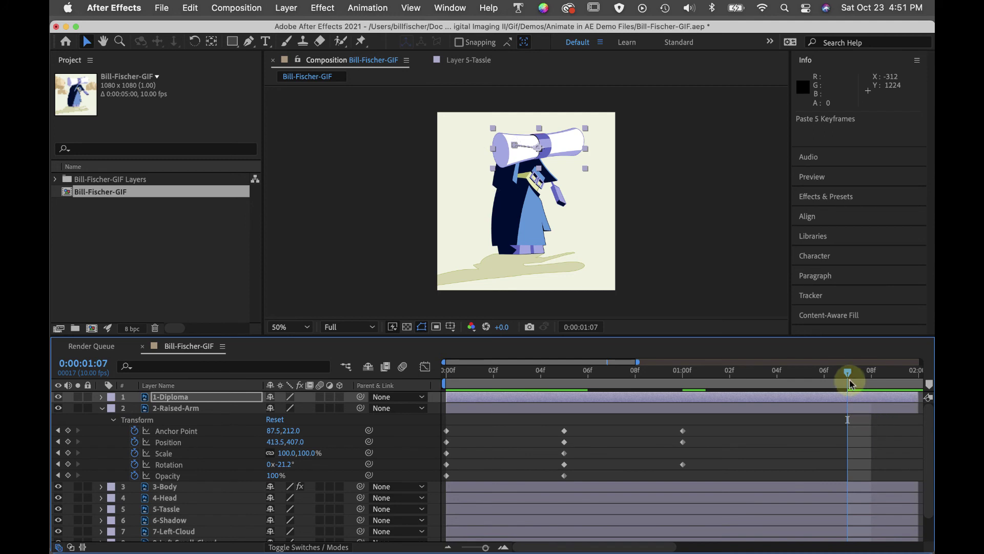
pyautogui.moveTo(457, 423); pyautogui.dragTo(441, 478)
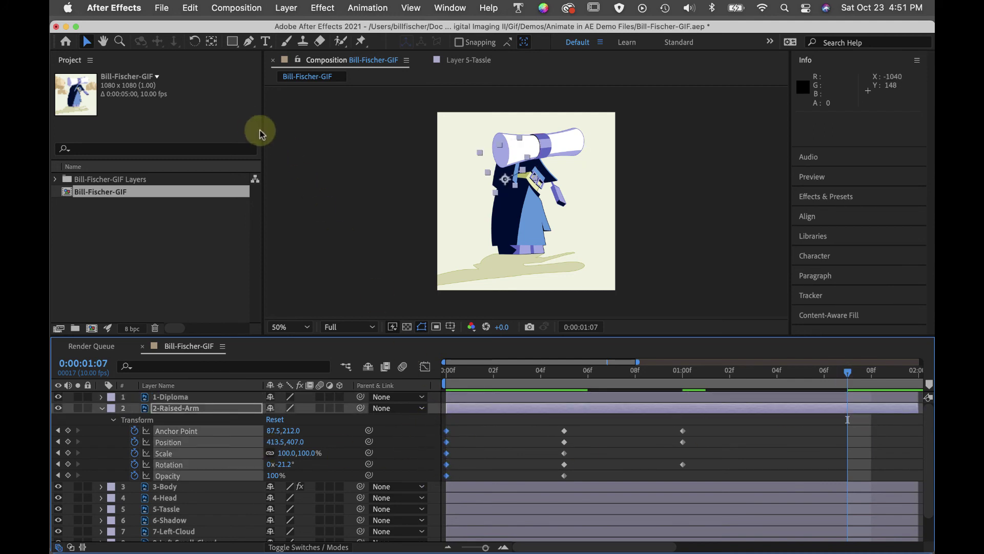
pyautogui.press('super+c')
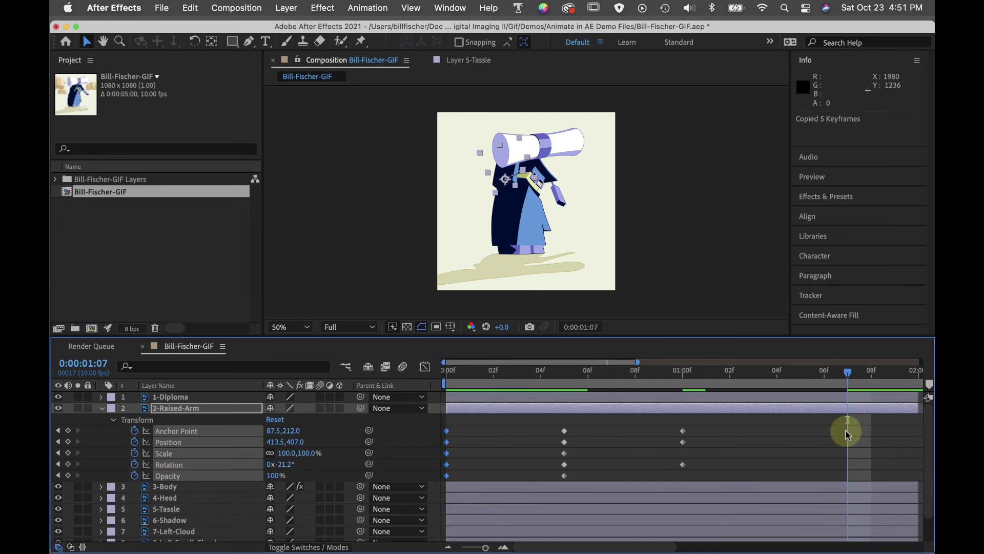
pyautogui.press('super+v')
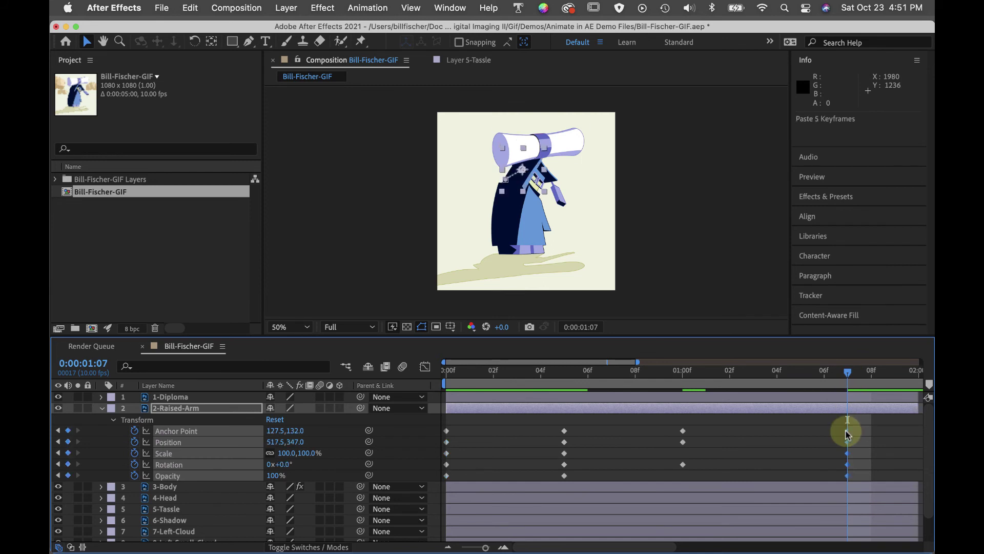
# - Under 3-Body's Puppet Mesh 1 Deform, copy Pin 5 and Pin 4 Position keyframes to 0:00:01:07
pyautogui.click(103, 409)
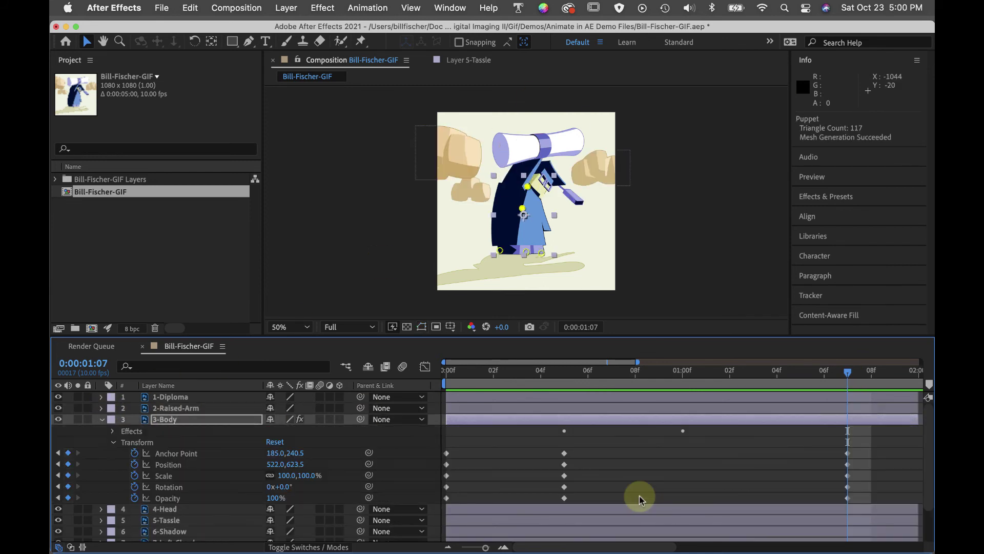
pyautogui.click(112, 431)
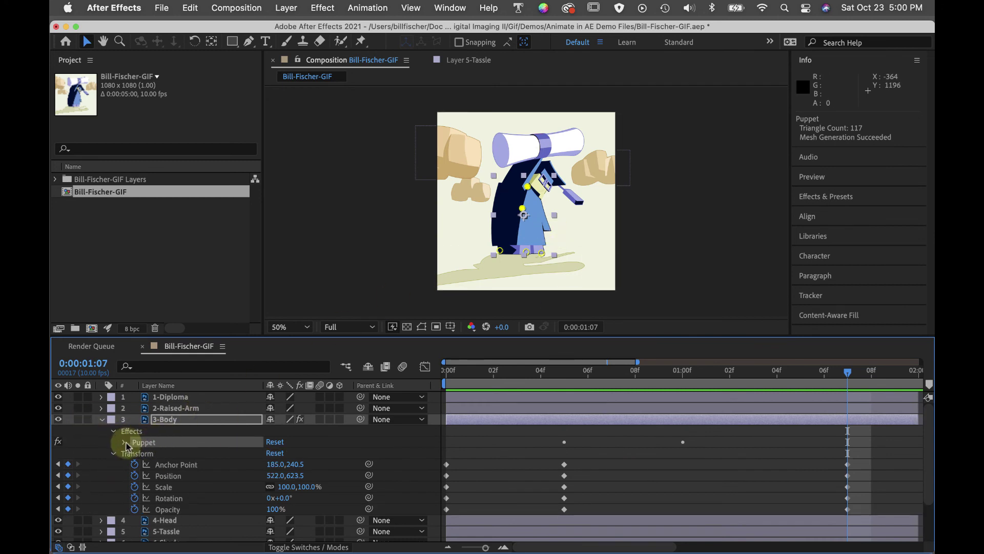
pyautogui.click(124, 441)
pyautogui.scroll(-2, 170, 474)
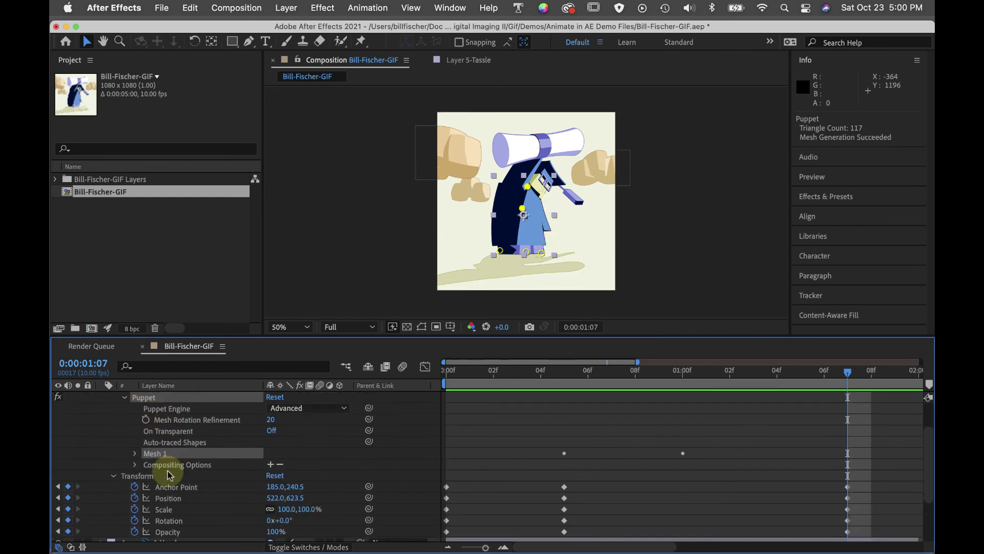
pyautogui.click(136, 455)
pyautogui.scroll(-1, 230, 472)
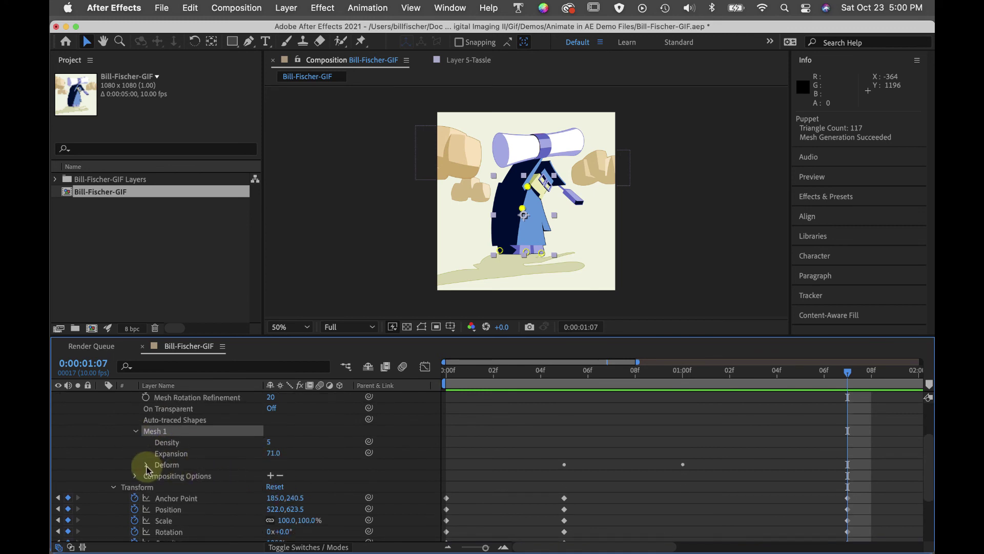
pyautogui.click(145, 469)
pyautogui.scroll(-2, 215, 487)
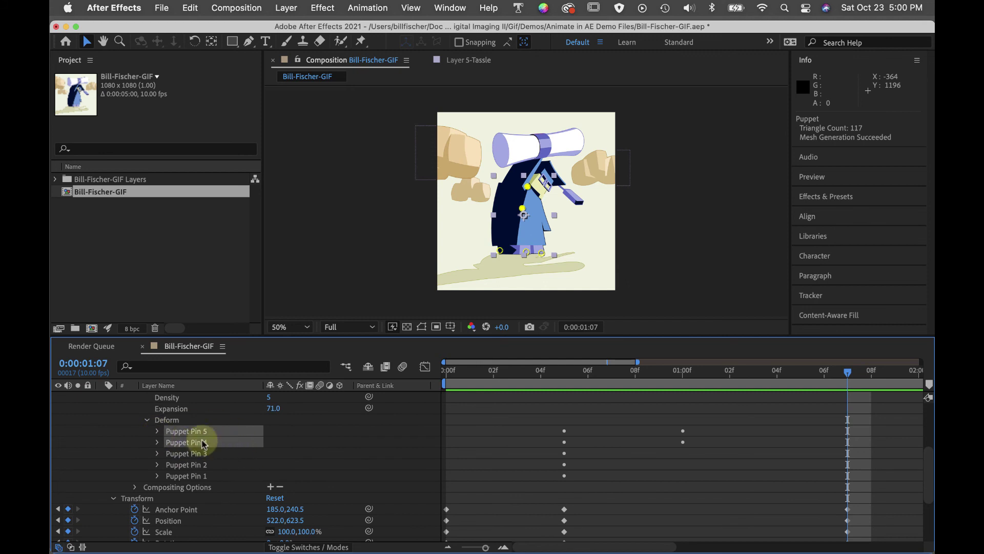
pyautogui.click(158, 432)
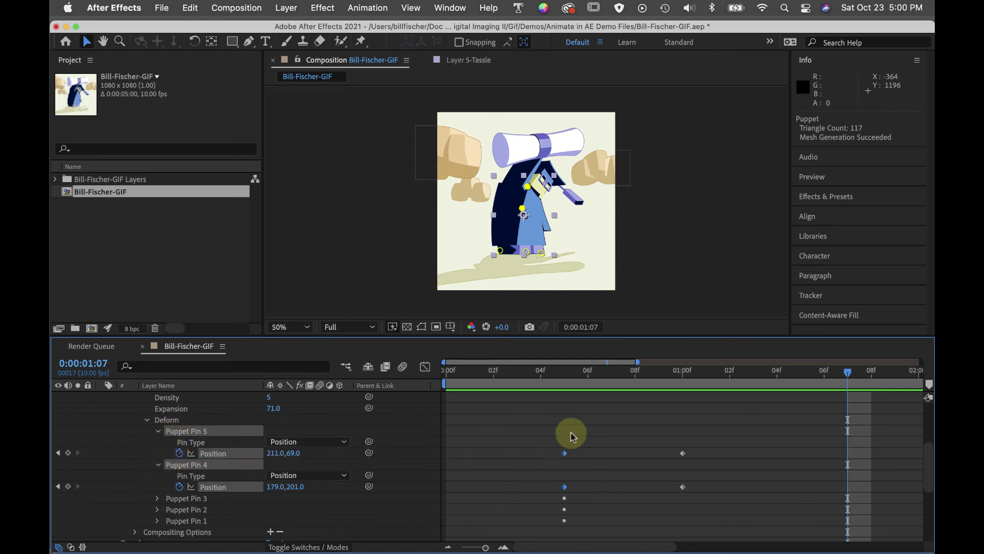
pyautogui.press('cmd+c')
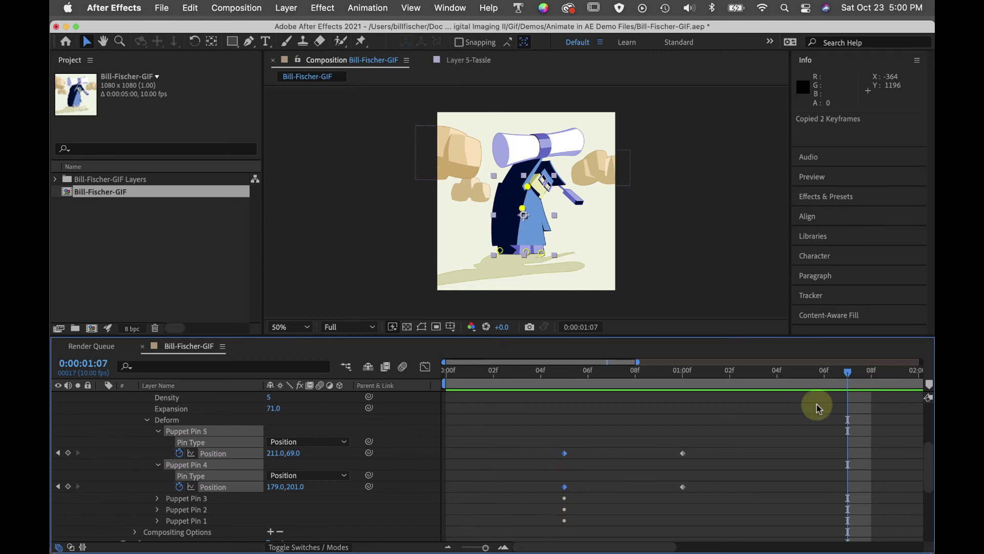
pyautogui.press('cmd+v')
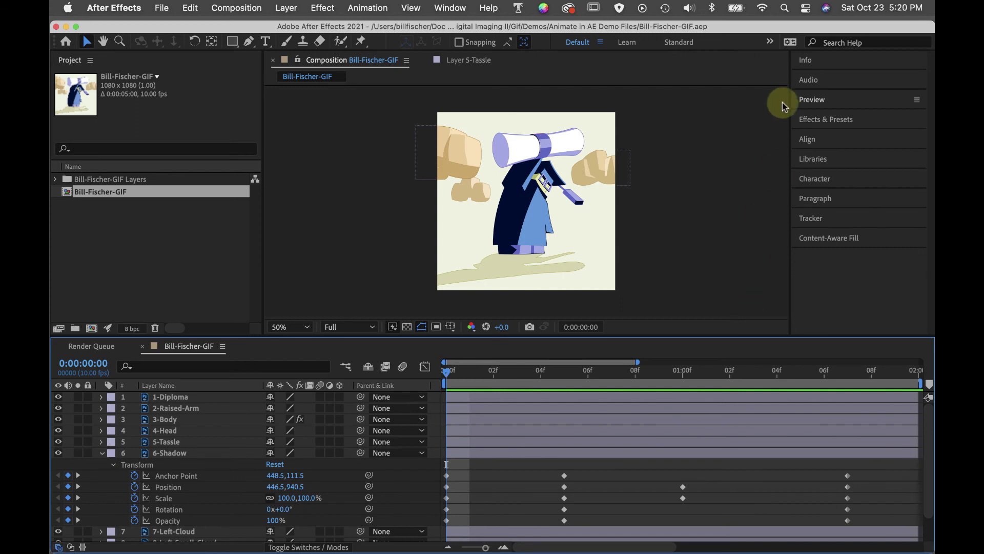
# - Expand the Preview panel and play the composition from frame 0
pyautogui.click(819, 102)
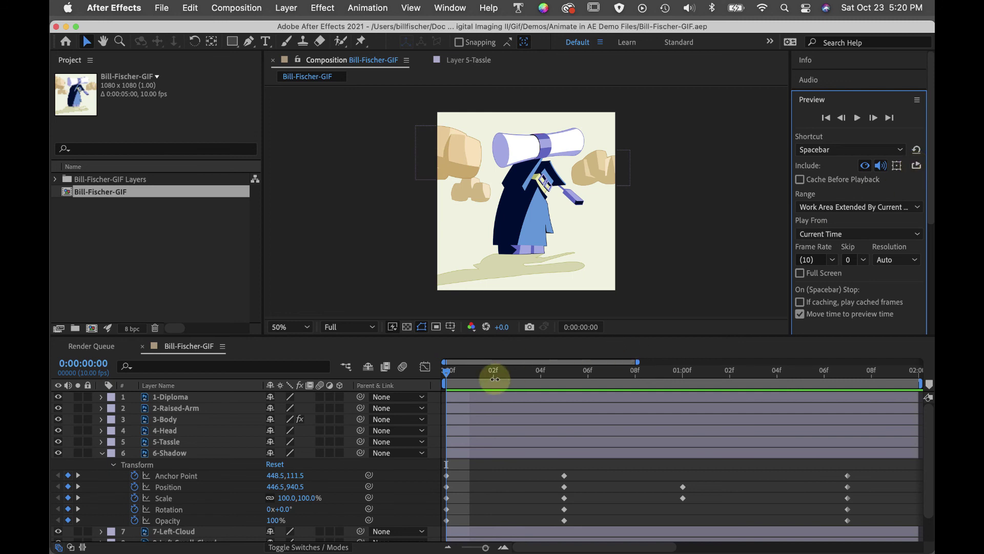
pyautogui.click(447, 373)
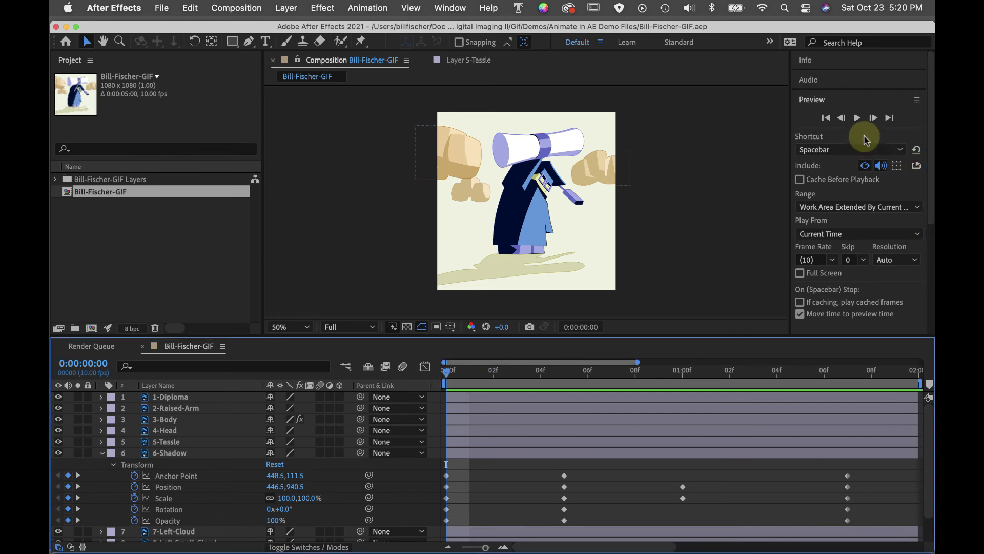
pyautogui.click(858, 119)
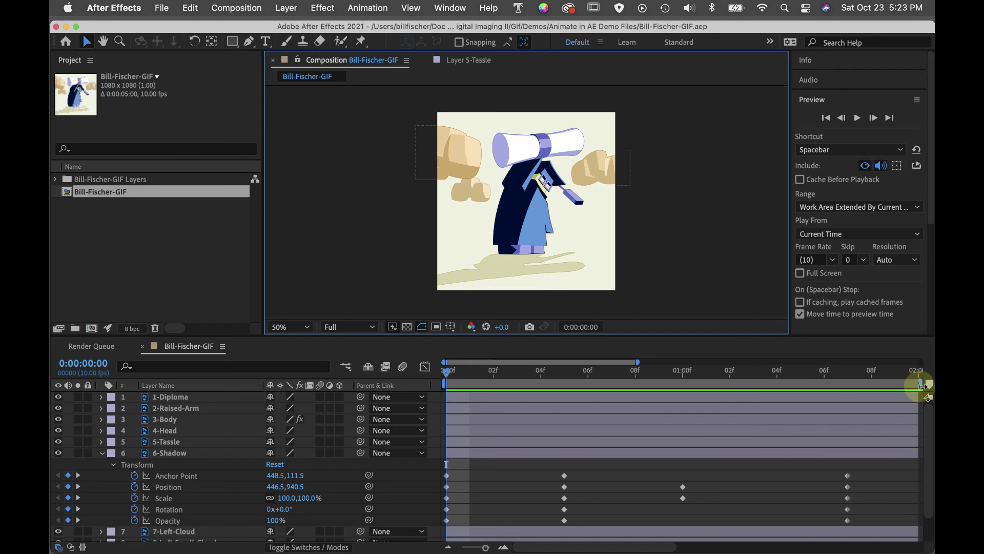
# - End the work area at 0:00:01:07 and play the shortened loop from the start
pyautogui.moveTo(920, 386); pyautogui.dragTo(679, 386)
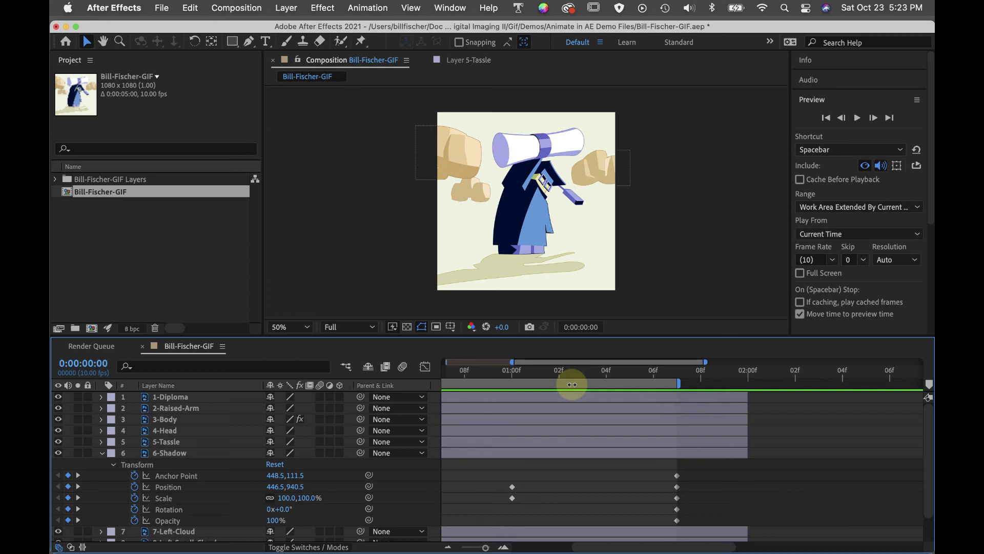
pyautogui.moveTo(626, 545); pyautogui.dragTo(546, 547)
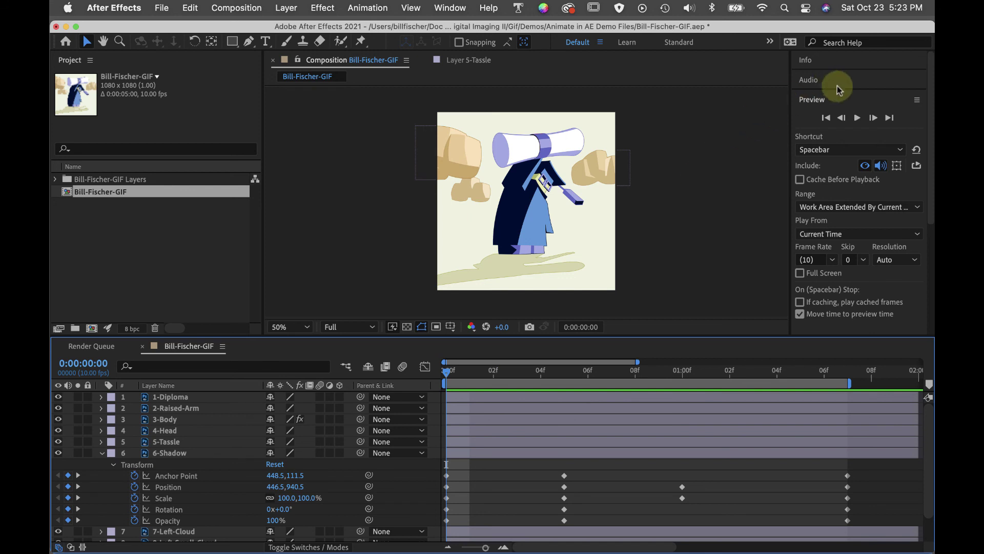
pyautogui.click(856, 122)
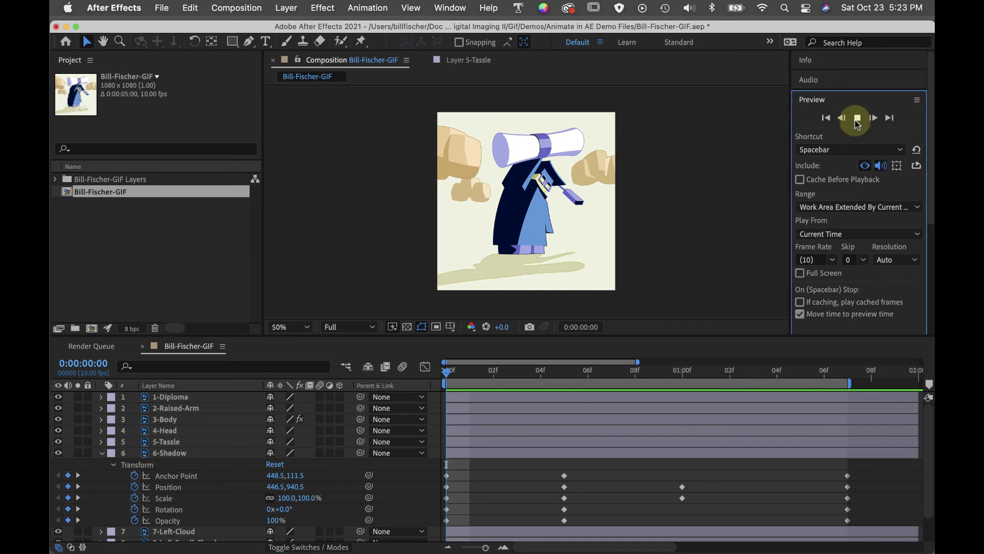